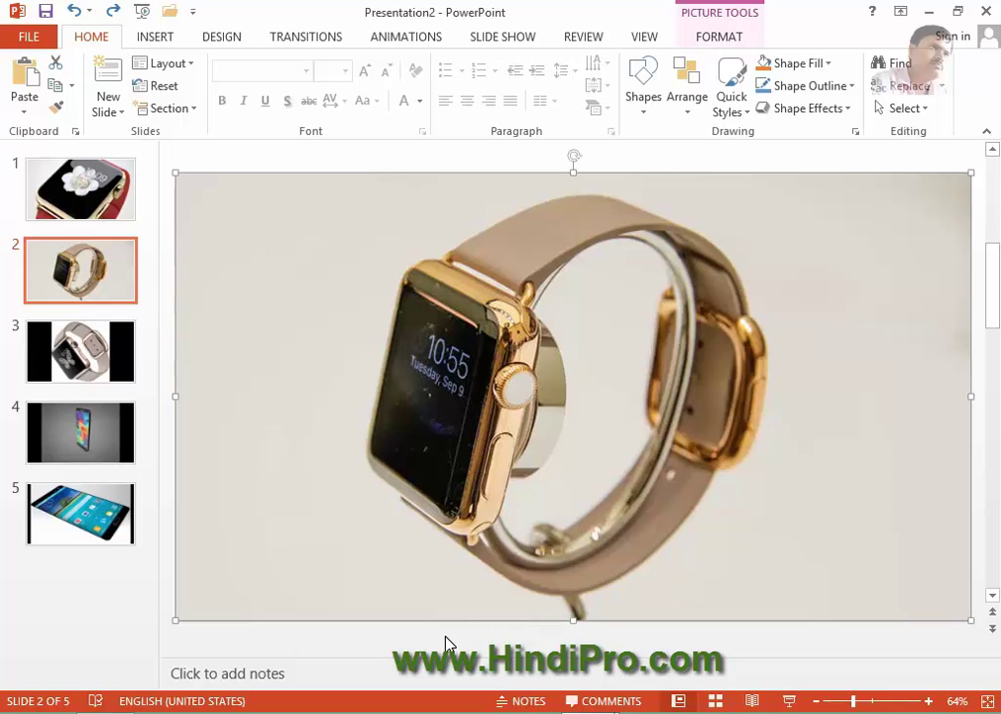
# Stretch the watch picture on slide 3 horizontally in both directions so it covers the full slide width
pyautogui.click(446, 642)
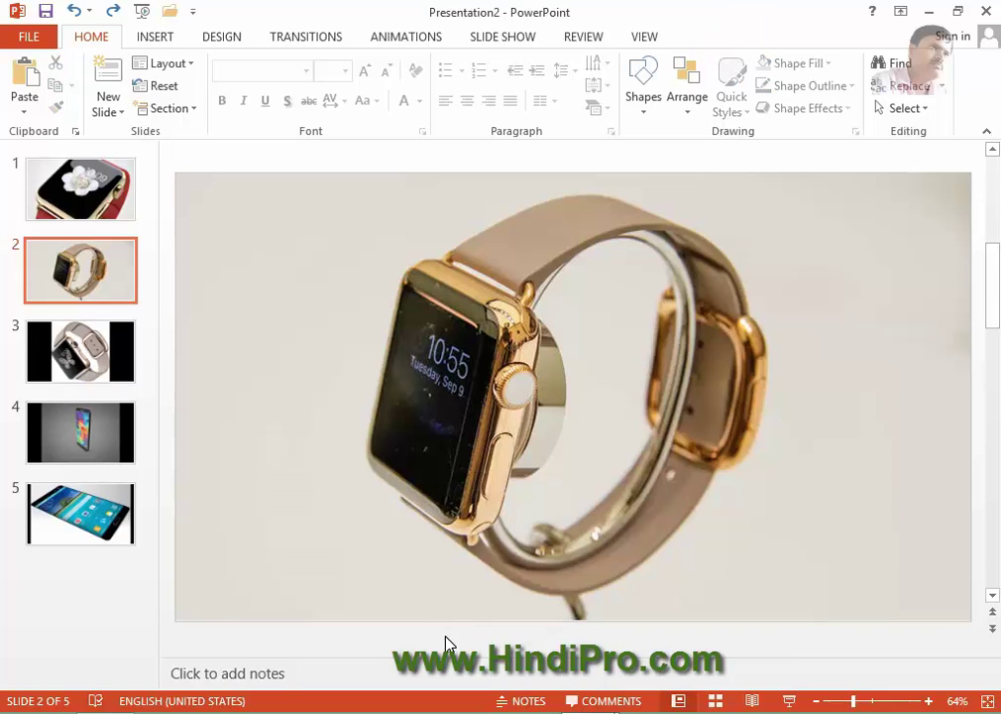
pyautogui.click(92, 366)
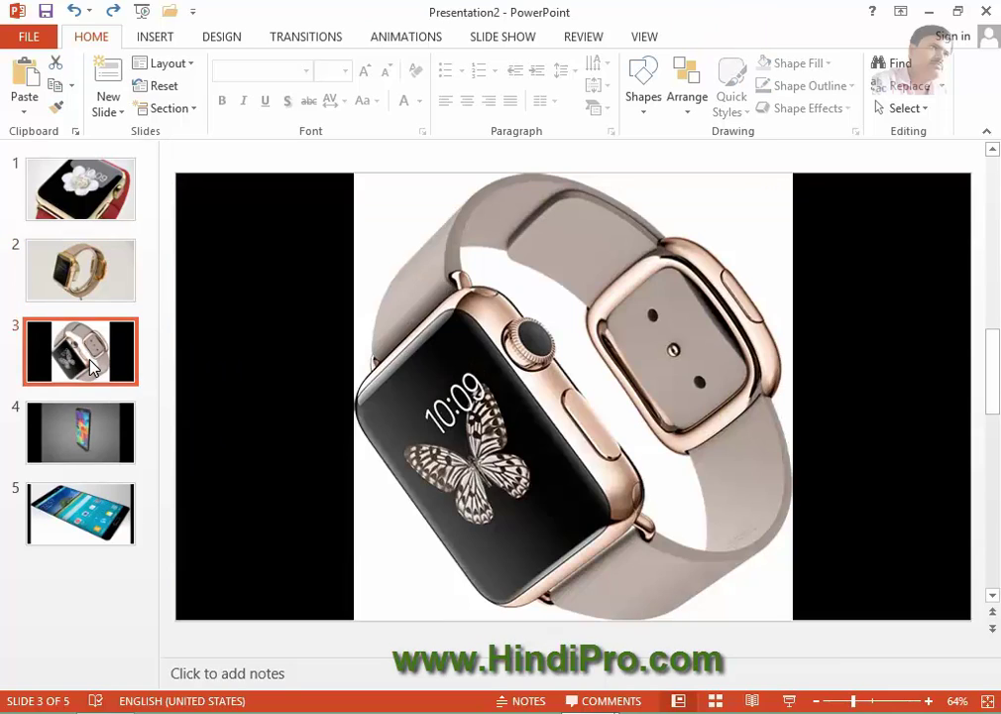
pyautogui.click(577, 461)
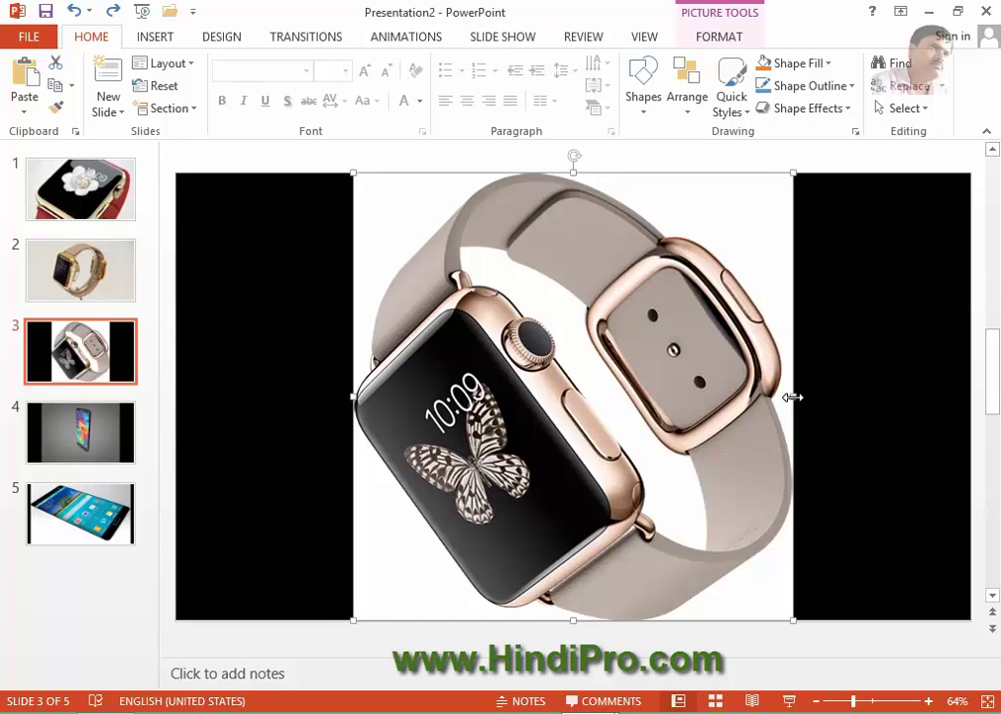
pyautogui.moveTo(792, 397); pyautogui.dragTo(970, 395)
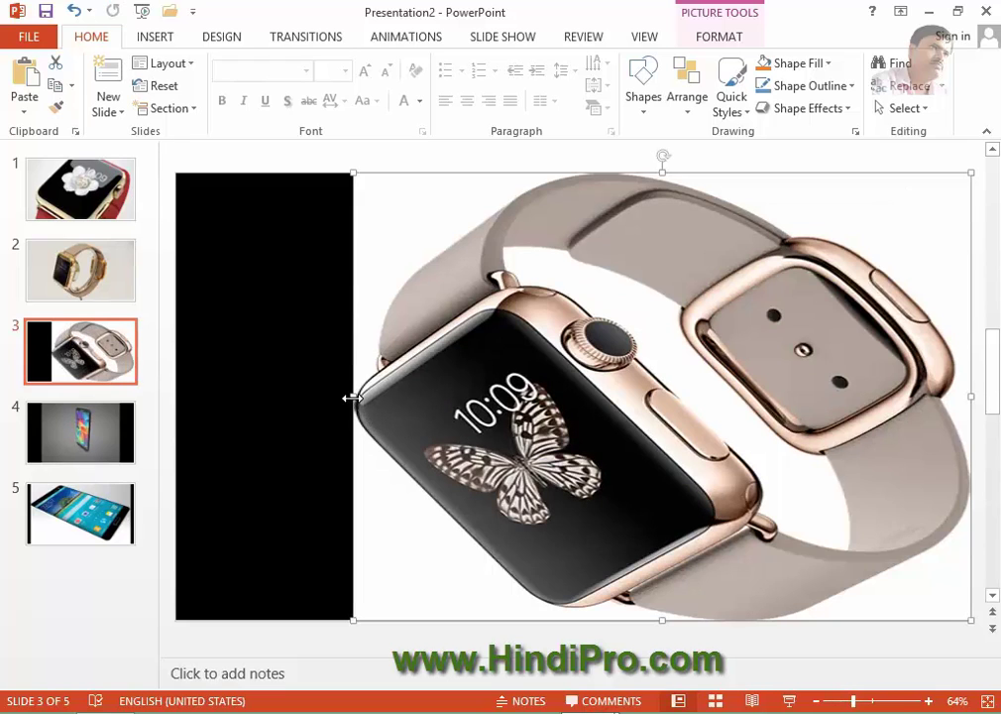
pyautogui.moveTo(352, 396); pyautogui.dragTo(176, 394)
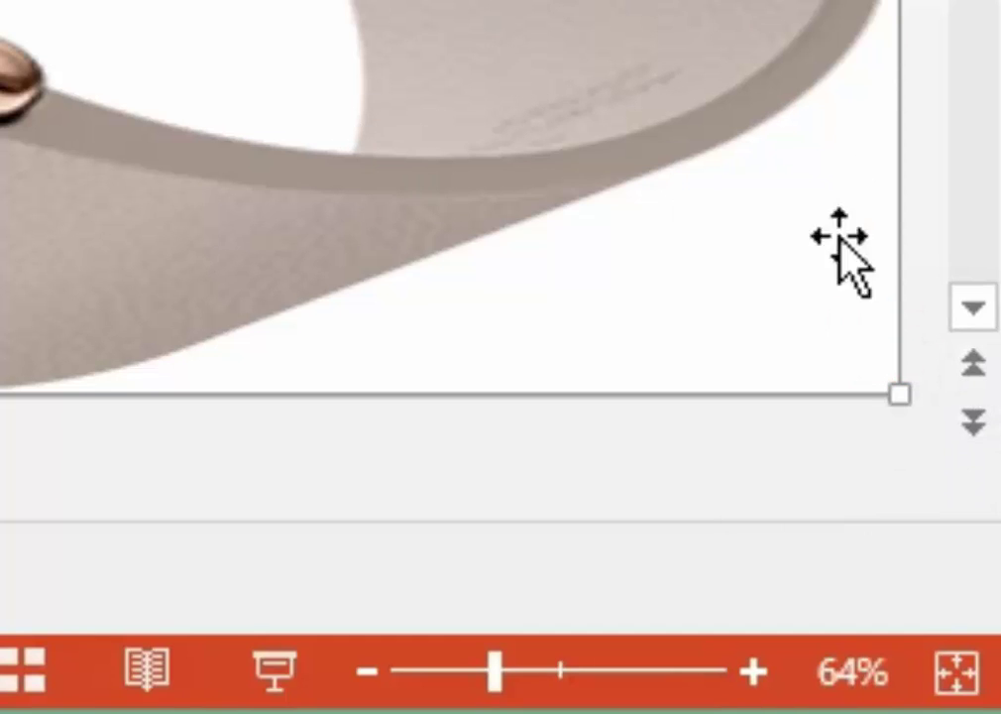
# Go to slide 4 and widen its phone picture on both sides to cover the black side bands
pyautogui.click(974, 422)
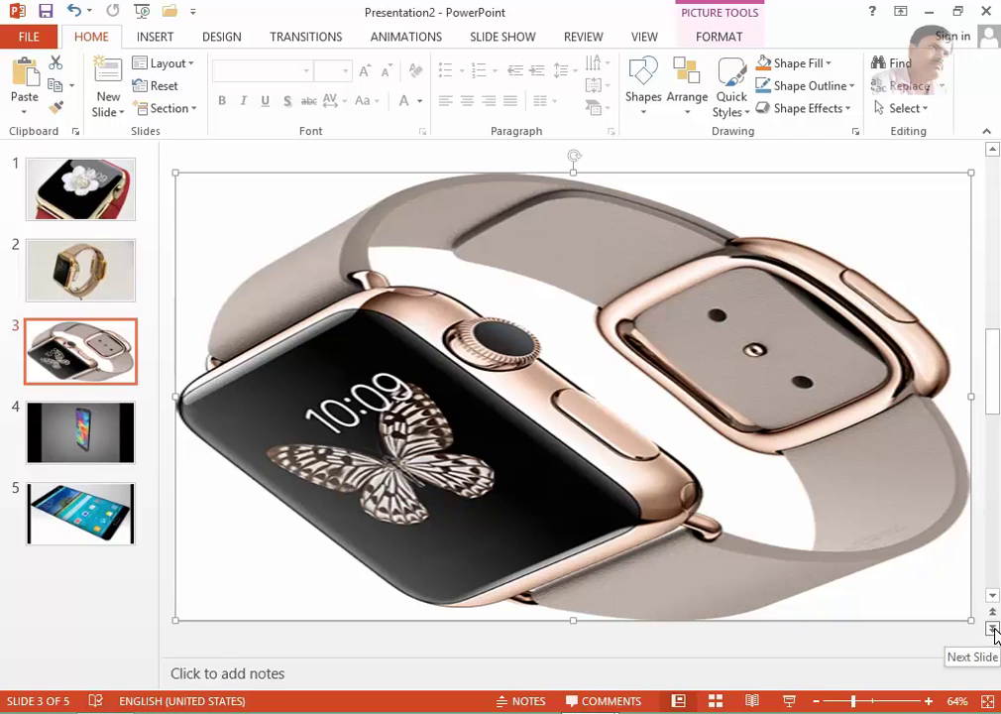
pyautogui.click(992, 628)
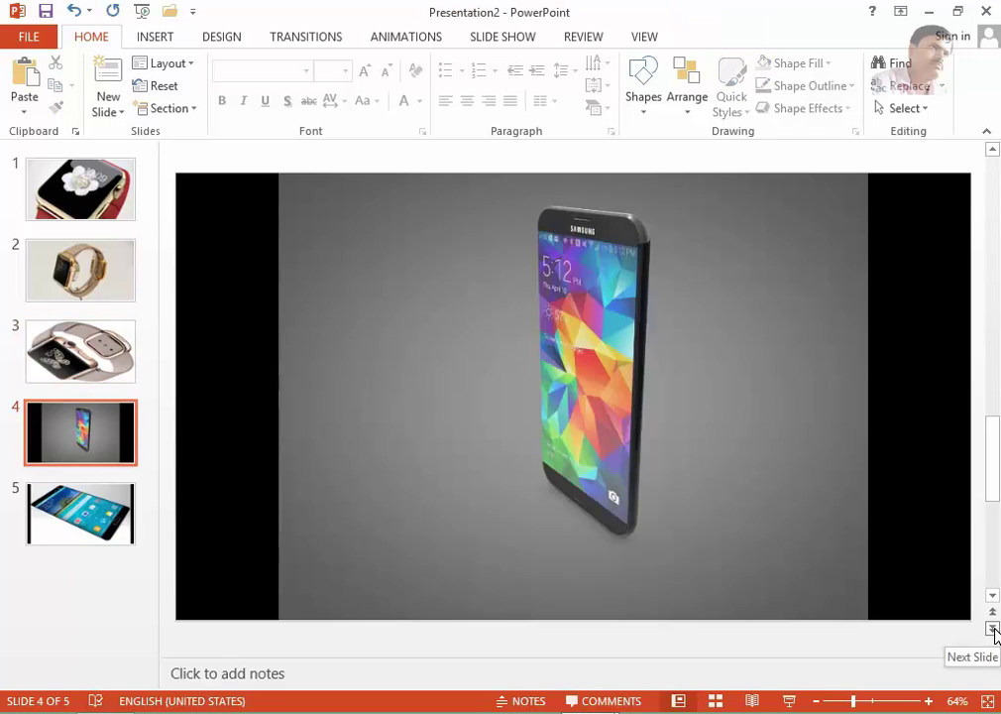
pyautogui.click(535, 339)
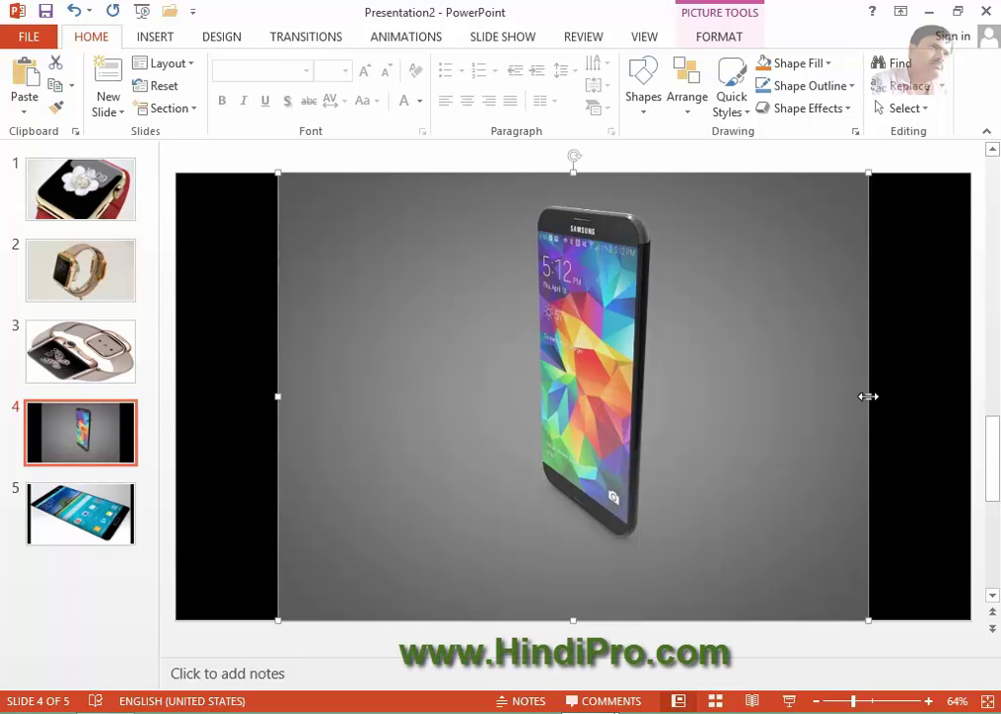
pyautogui.moveTo(868, 396); pyautogui.dragTo(970, 396)
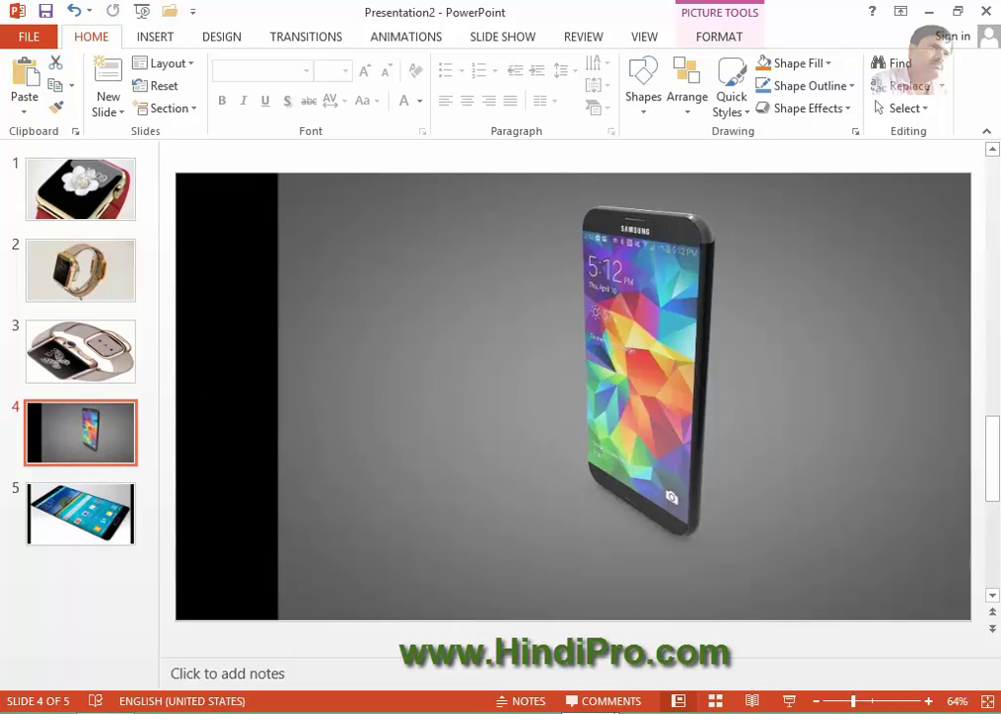
pyautogui.moveTo(278, 396); pyautogui.dragTo(176, 397)
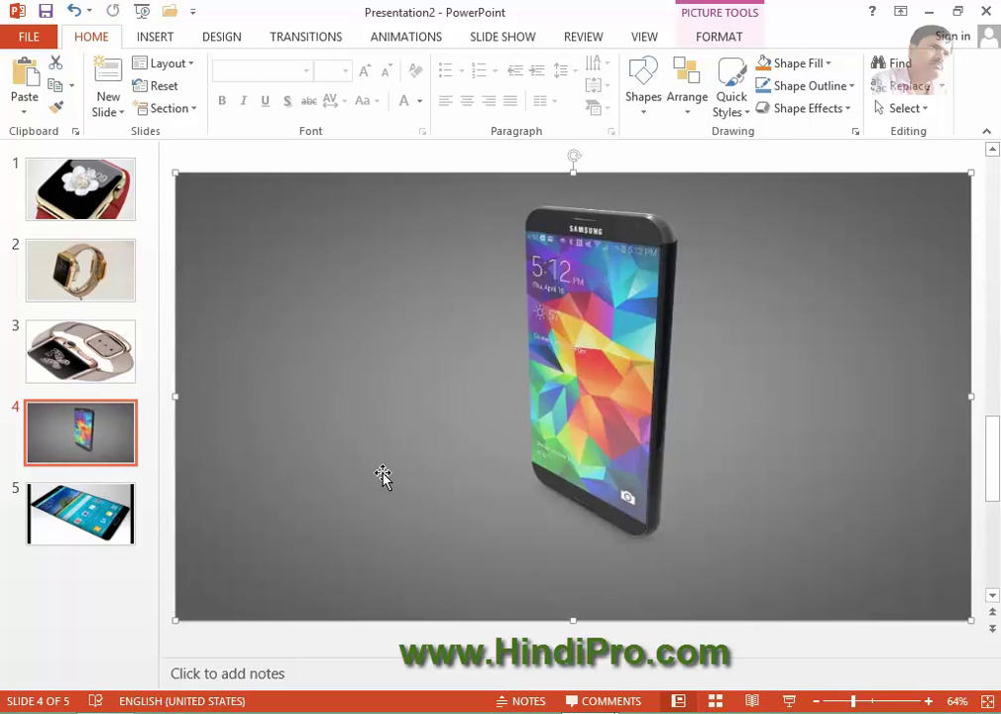
# Widen the phone picture on slide 5 on both sides until it fills the whole slide
pyautogui.click(75, 523)
pyautogui.click(536, 480)
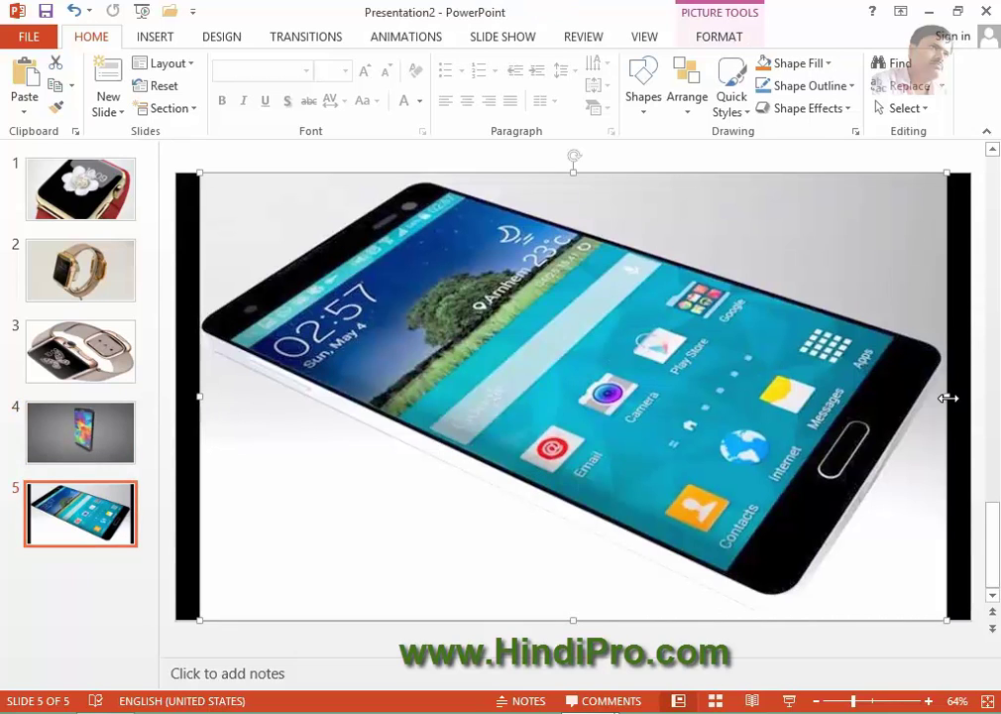
pyautogui.moveTo(948, 398); pyautogui.dragTo(970, 397)
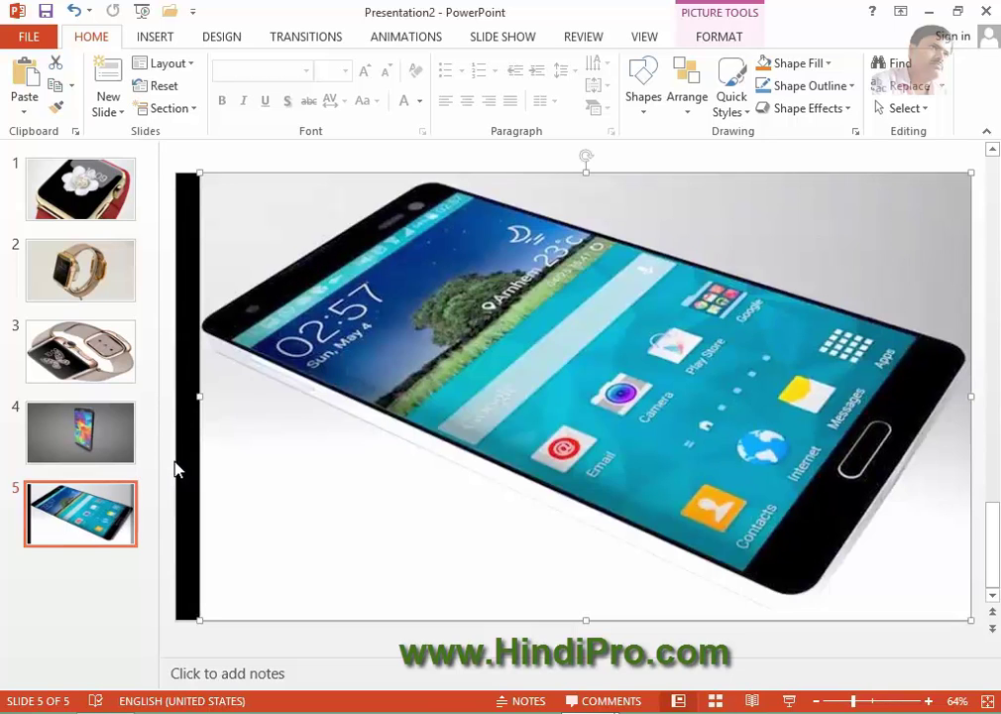
pyautogui.moveTo(200, 396); pyautogui.dragTo(169, 395)
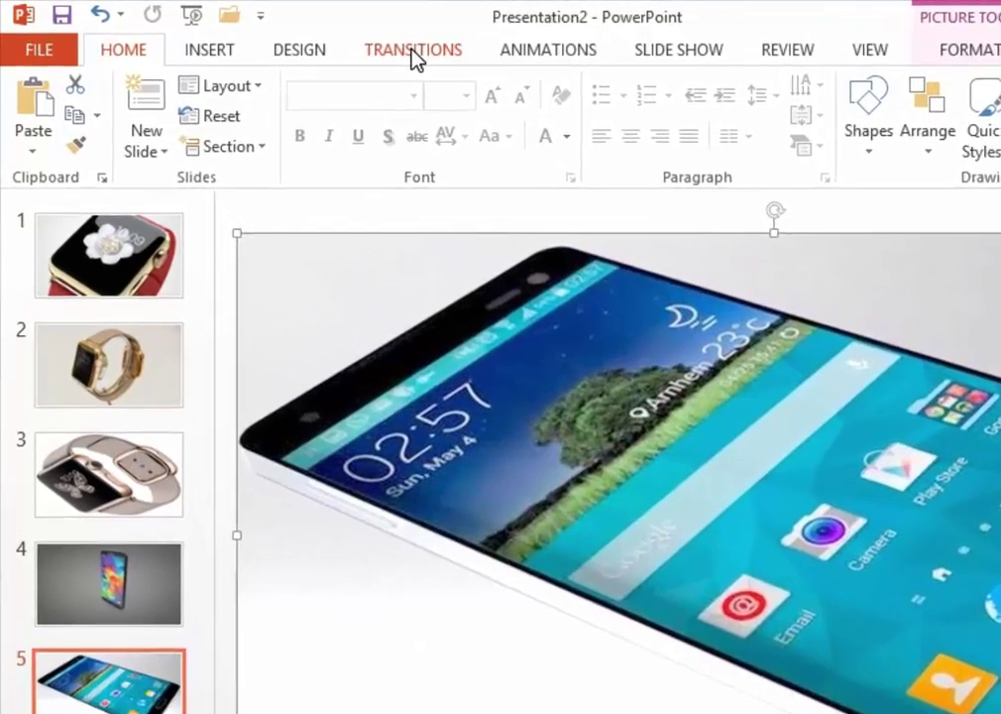
# Apply the Curtains transition to slide 1
pyautogui.click(304, 38)
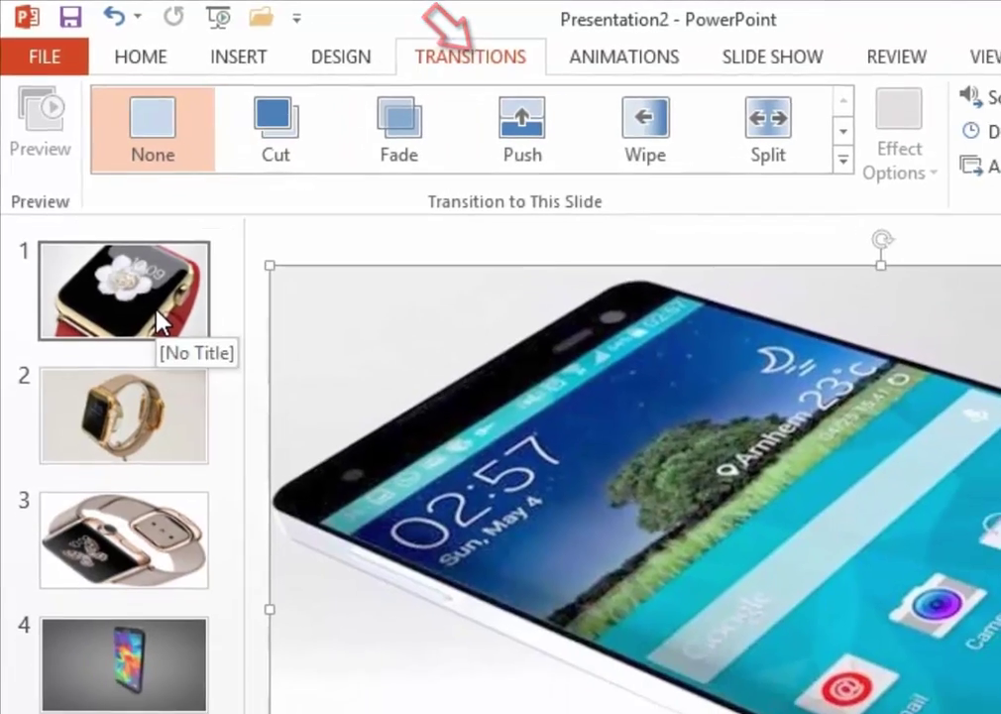
pyautogui.click(159, 319)
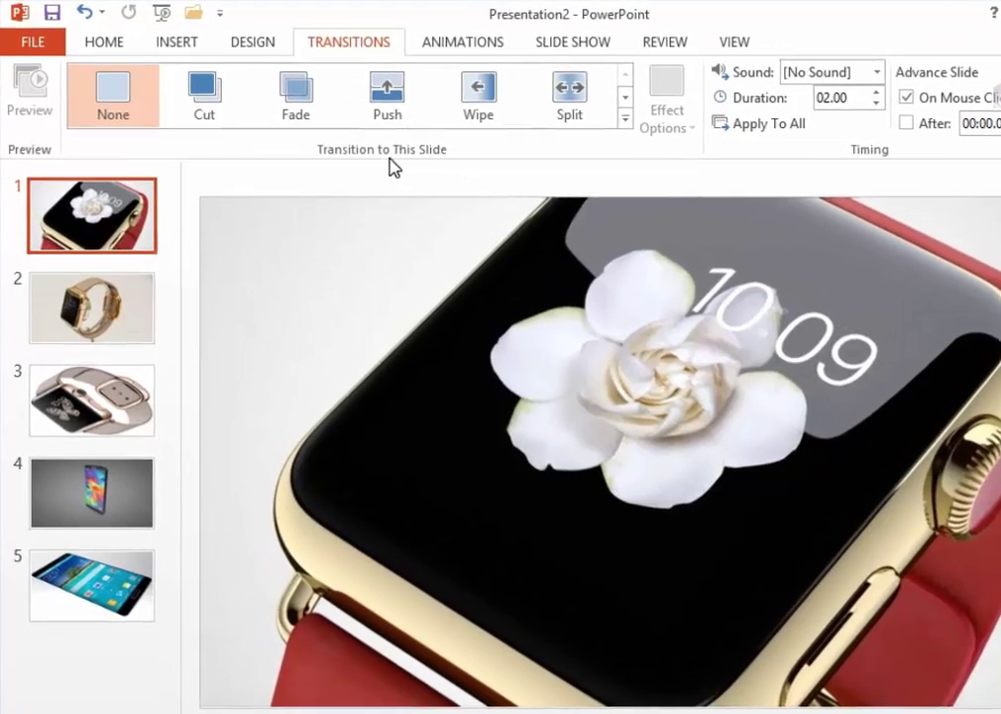
pyautogui.click(458, 392)
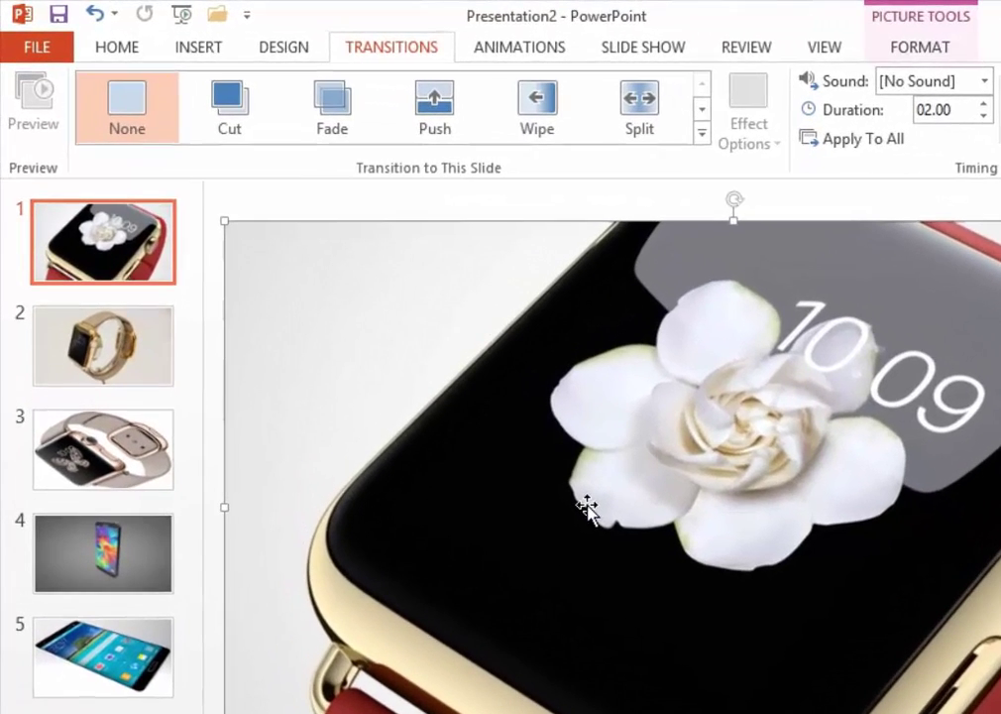
pyautogui.click(703, 133)
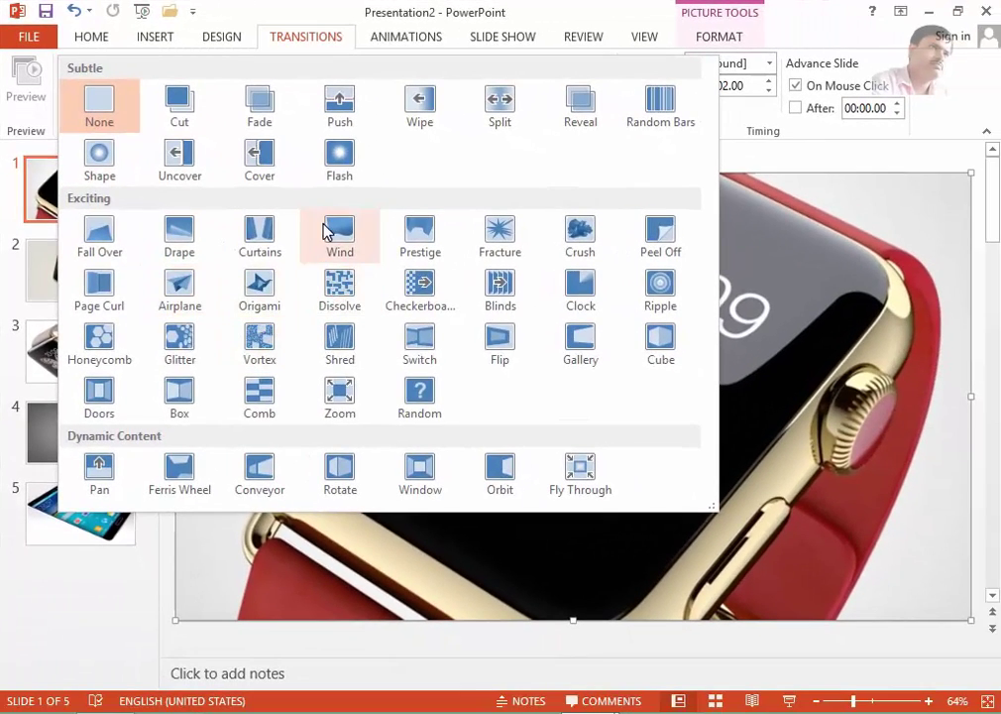
pyautogui.click(274, 246)
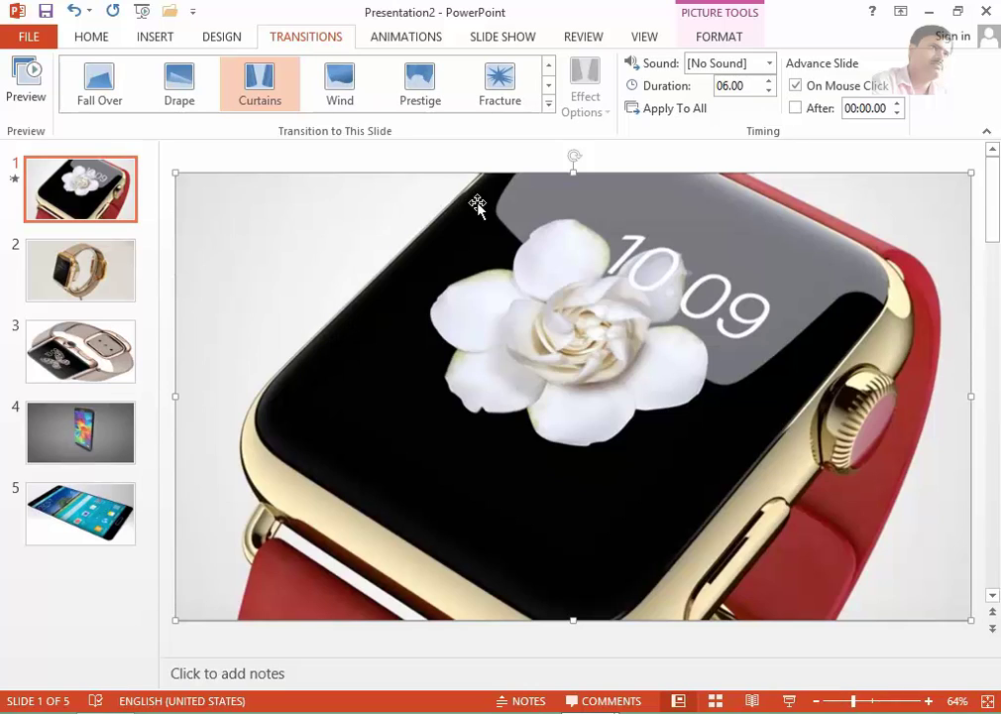
# Set the transition sound of slide 1 to Breeze
pyautogui.click(770, 65)
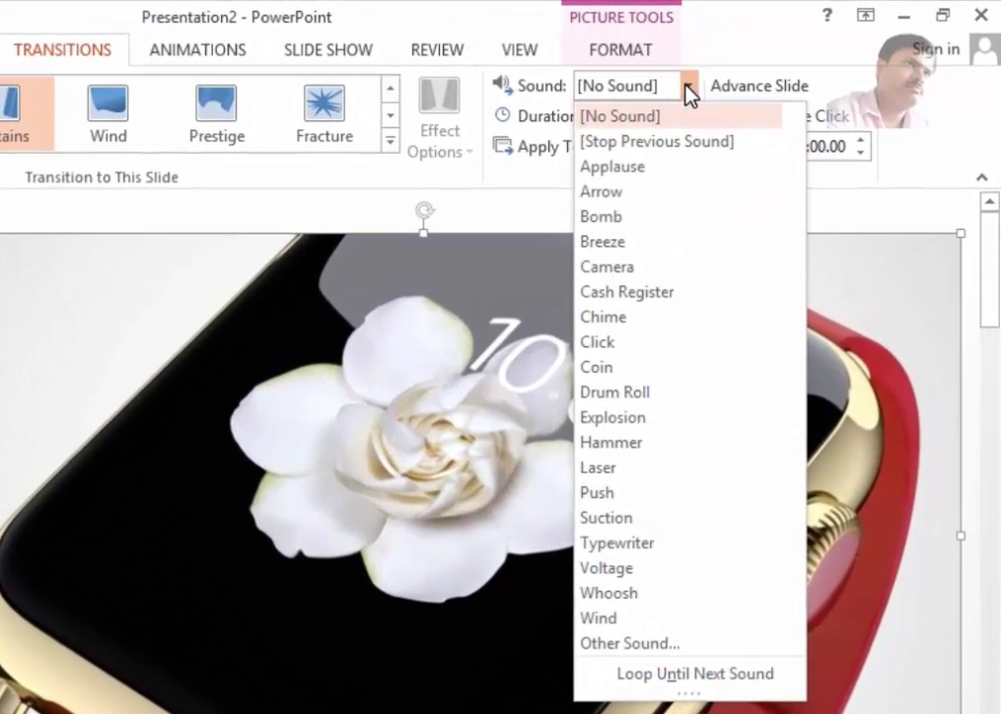
pyautogui.click(700, 89)
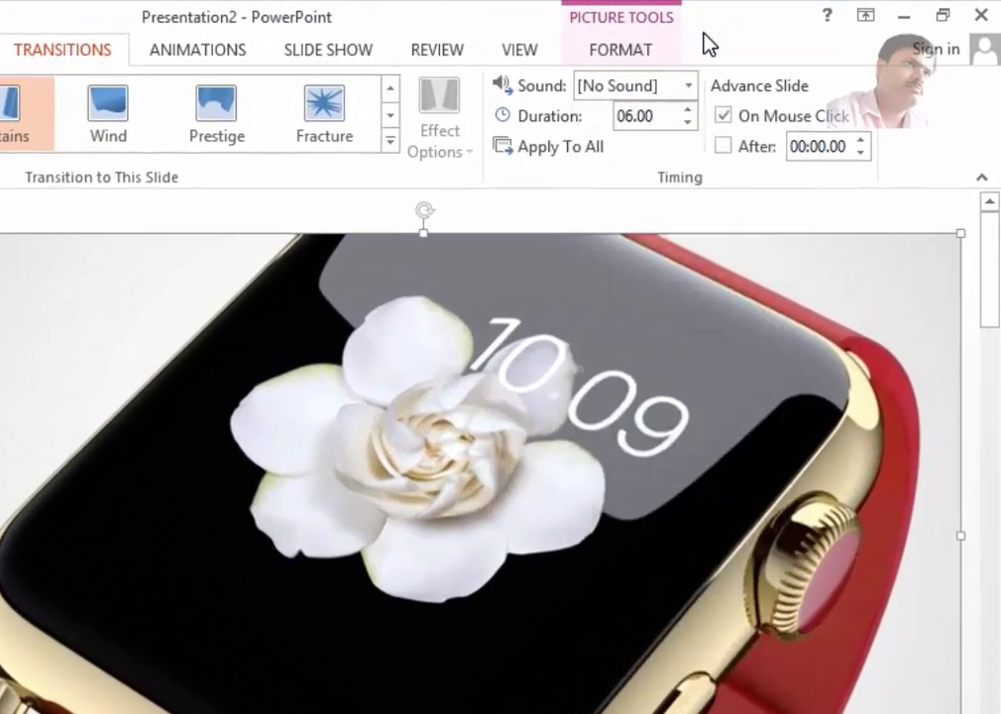
pyautogui.click(691, 86)
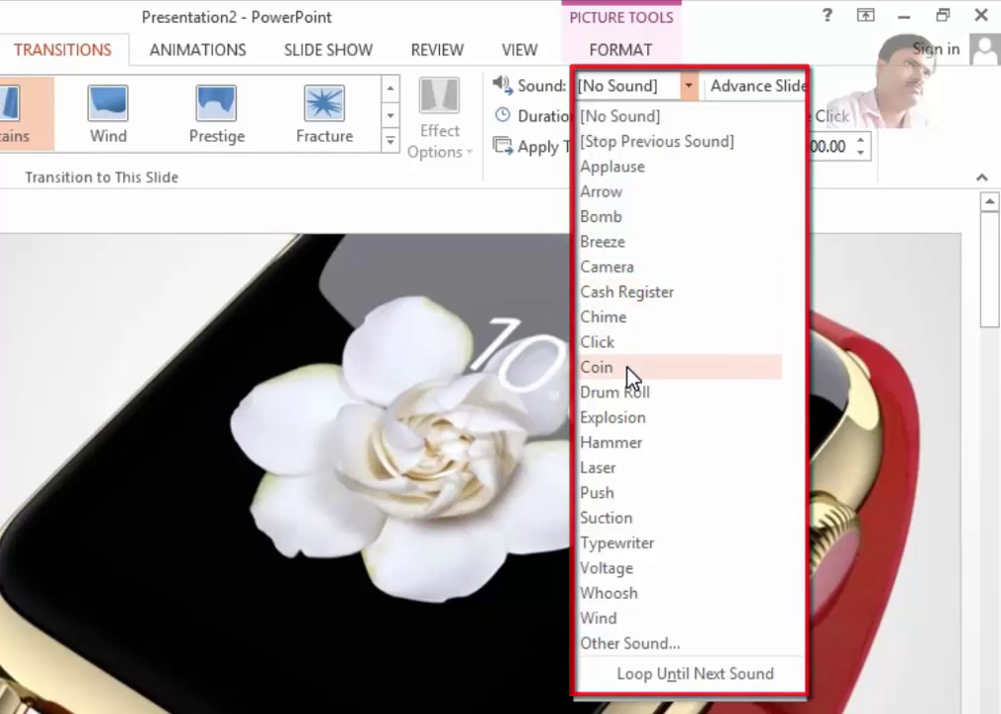
pyautogui.click(511, 372)
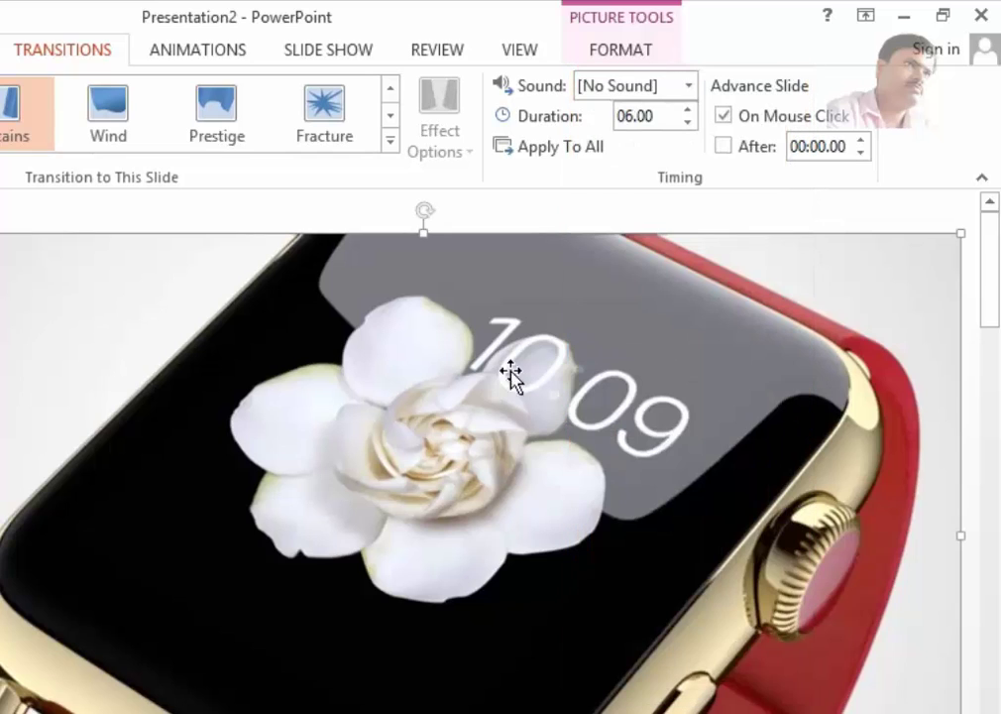
pyautogui.click(691, 88)
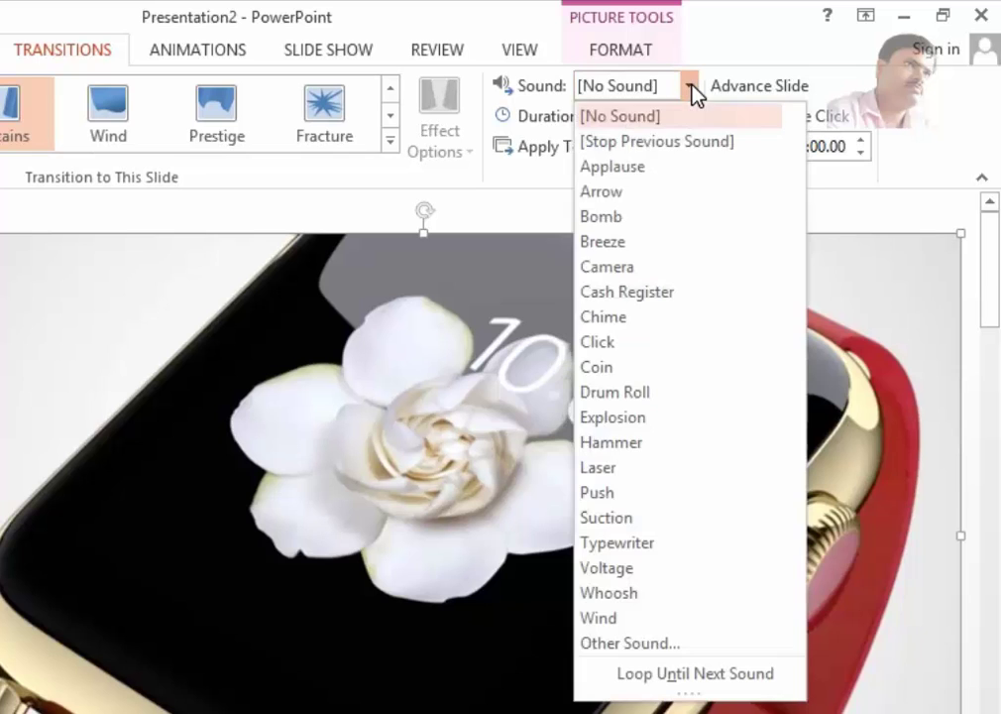
pyautogui.click(598, 342)
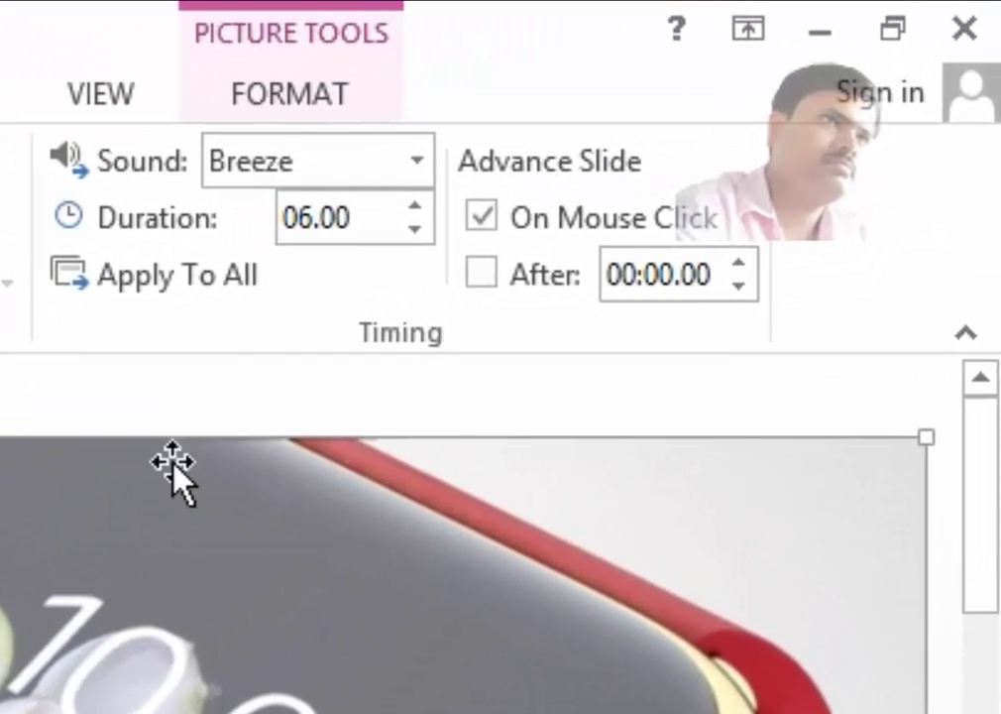
# Set the duration of slide 1's Curtains transition to 05.00 seconds
pyautogui.click(414, 204)
pyautogui.click(415, 229)
pyautogui.click(415, 229)
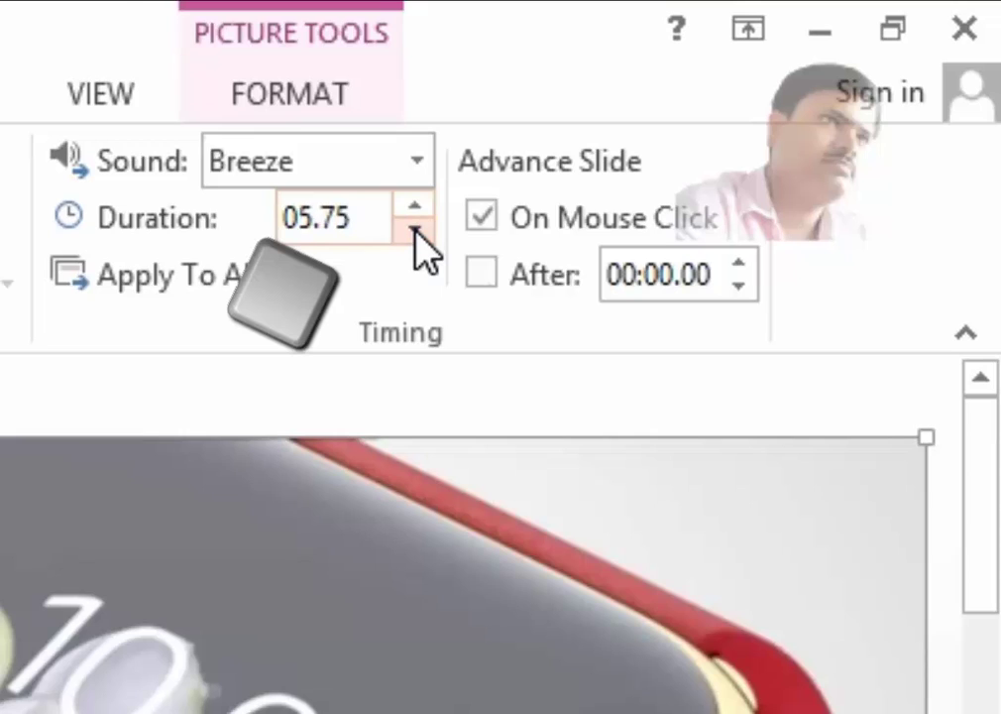
pyautogui.click(414, 229)
pyautogui.click(414, 228)
pyautogui.click(414, 229)
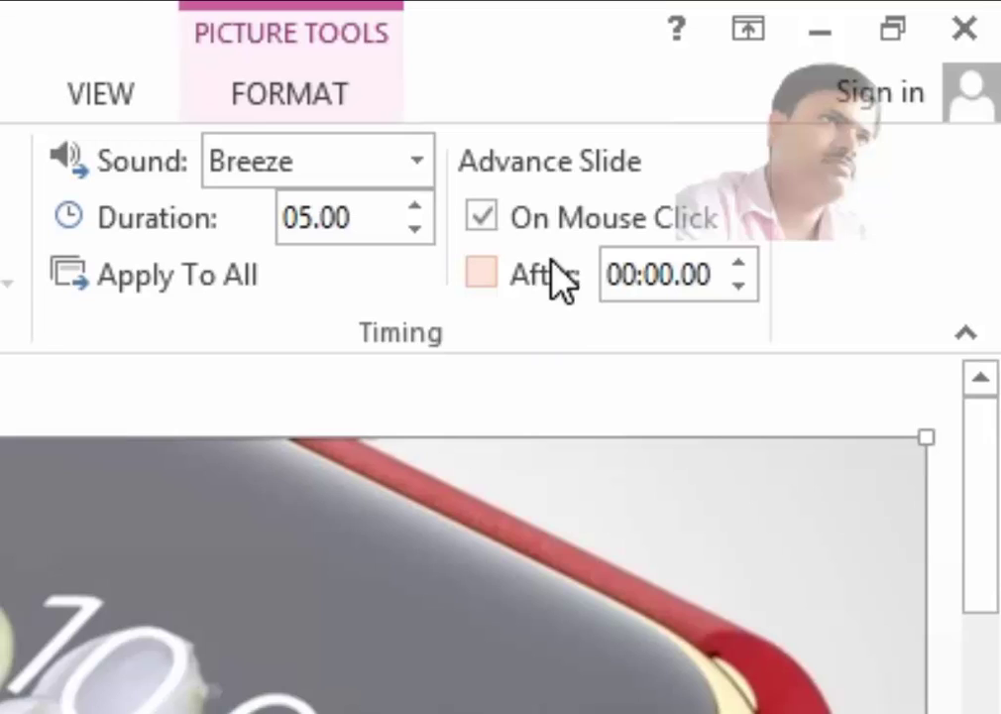
# Turn off On Mouse Click advance for slide 1 and make it advance automatically after 00:02.00
pyautogui.click(487, 221)
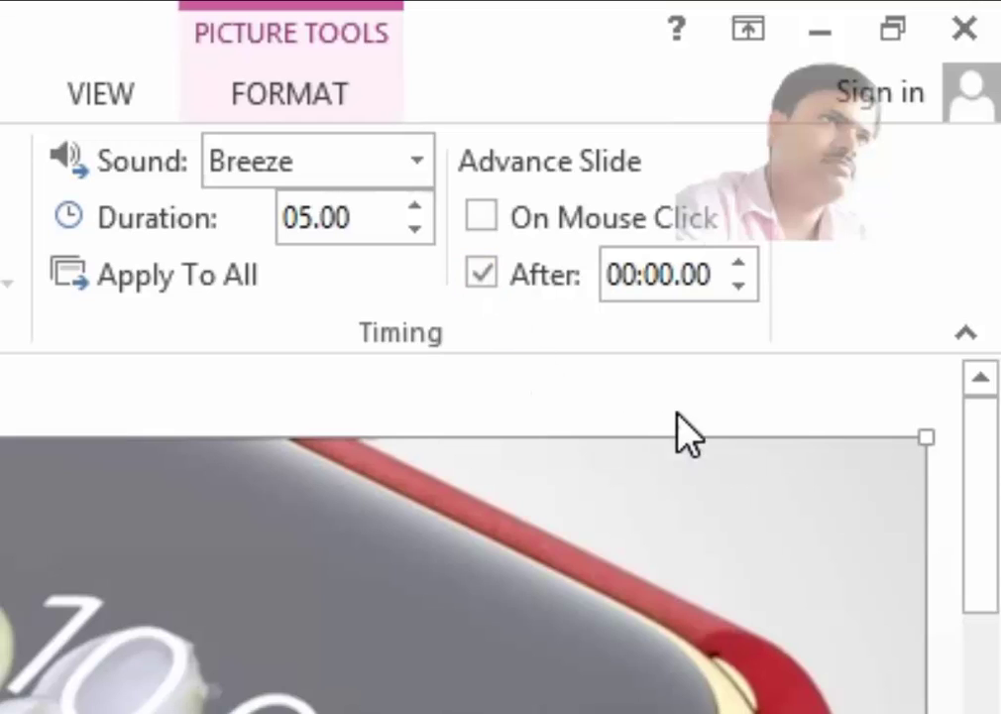
pyautogui.click(740, 264)
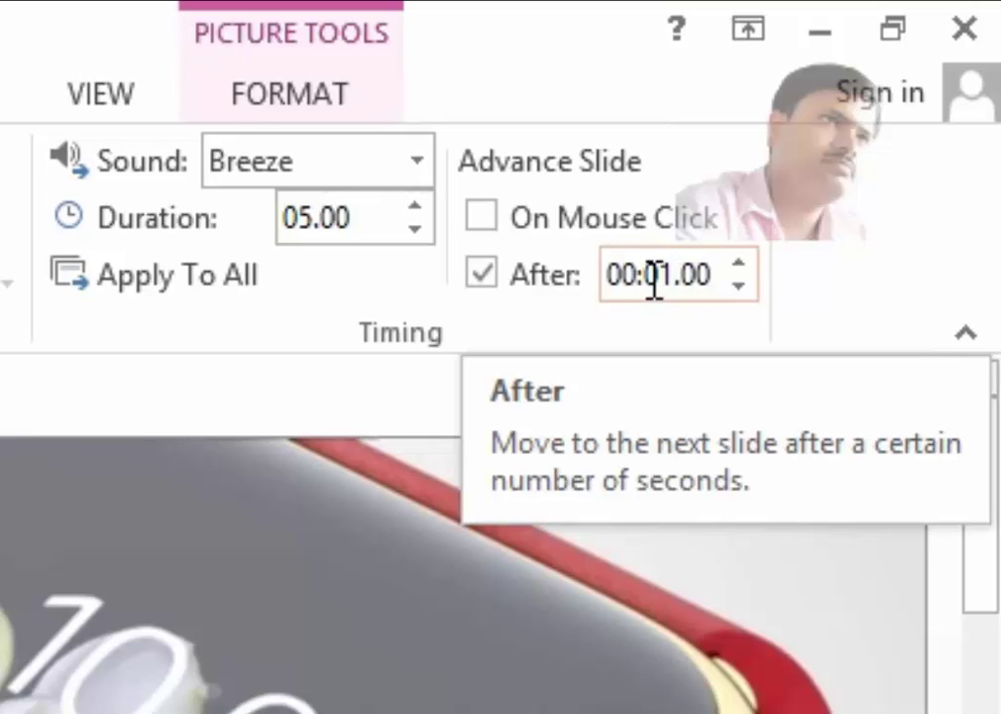
pyautogui.click(743, 264)
pyautogui.click(743, 264)
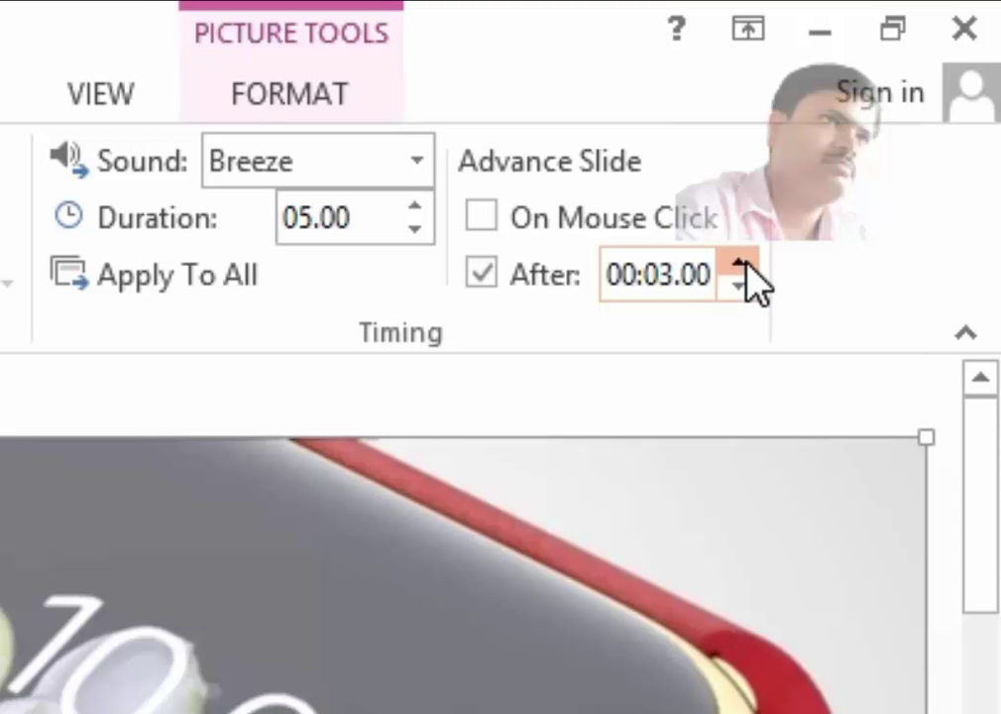
pyautogui.click(740, 263)
pyautogui.click(740, 264)
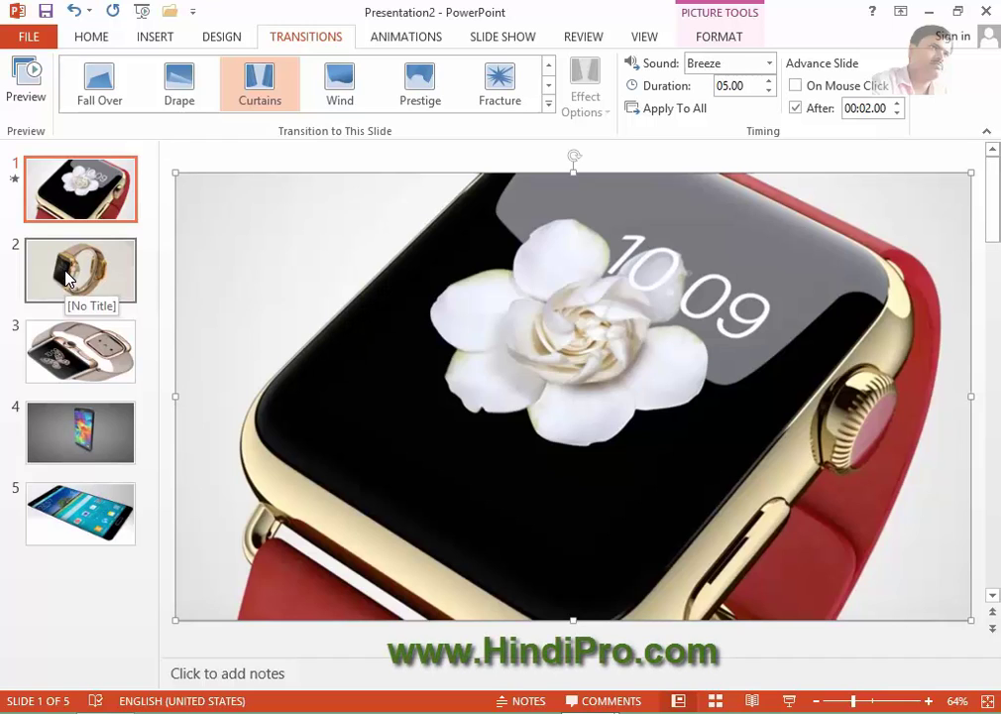
# Apply the Origami transition to slide 2 with the Coin sound
pyautogui.click(66, 279)
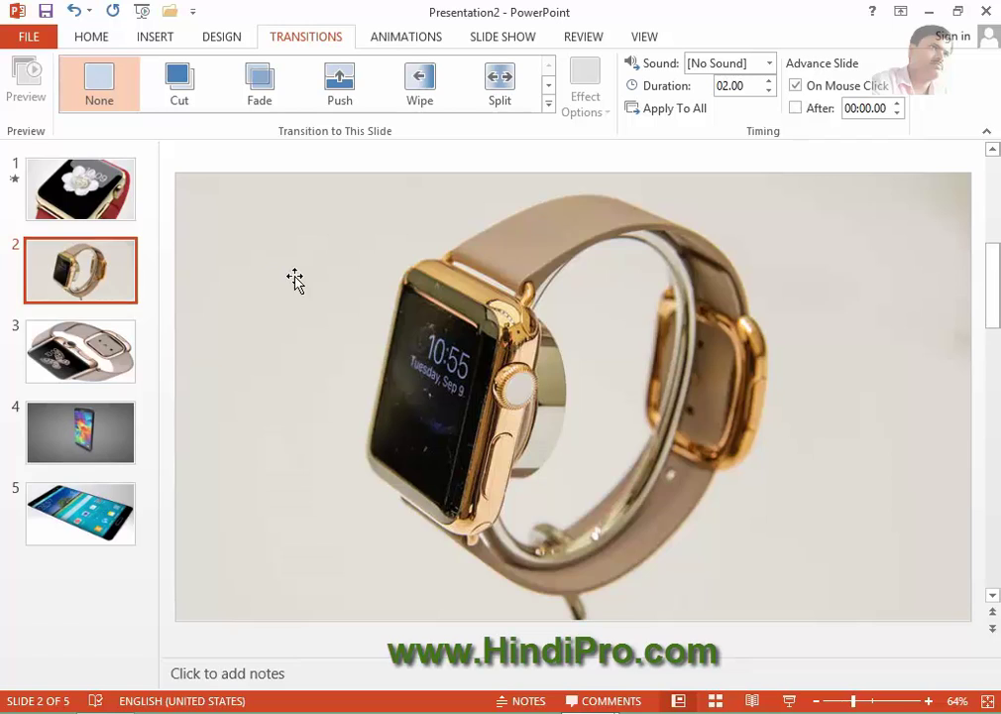
pyautogui.click(550, 105)
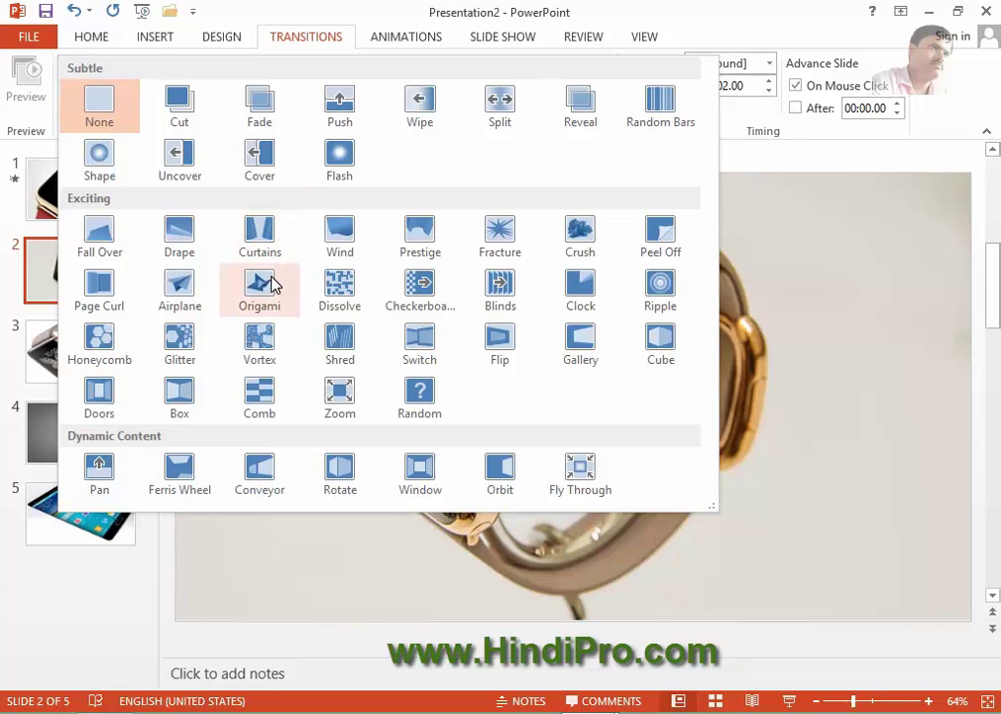
pyautogui.click(259, 288)
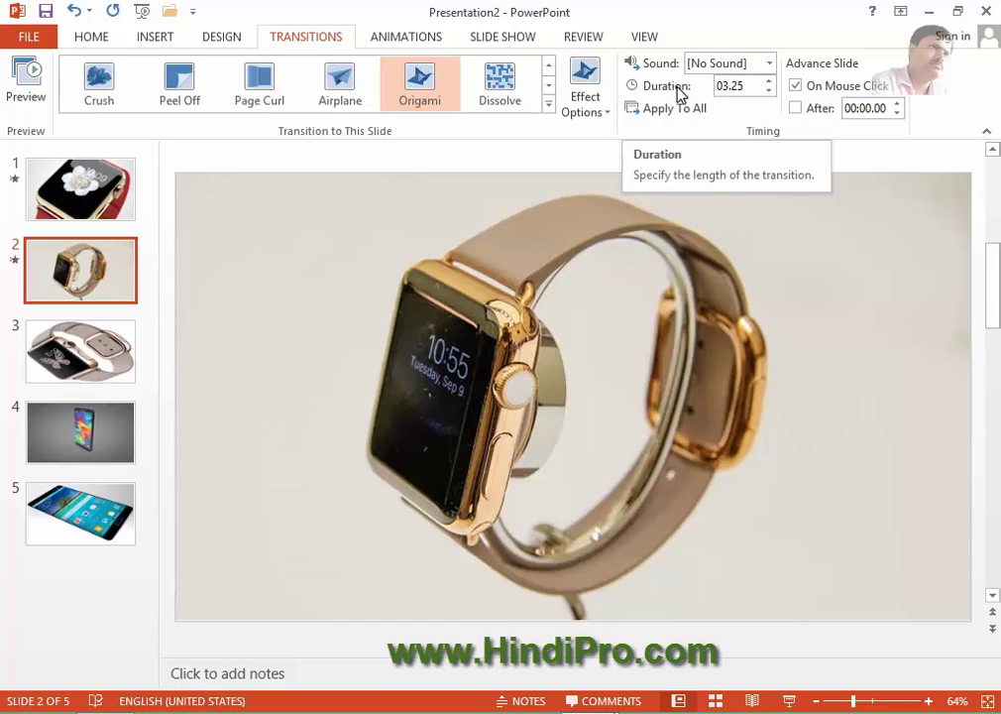
pyautogui.click(770, 64)
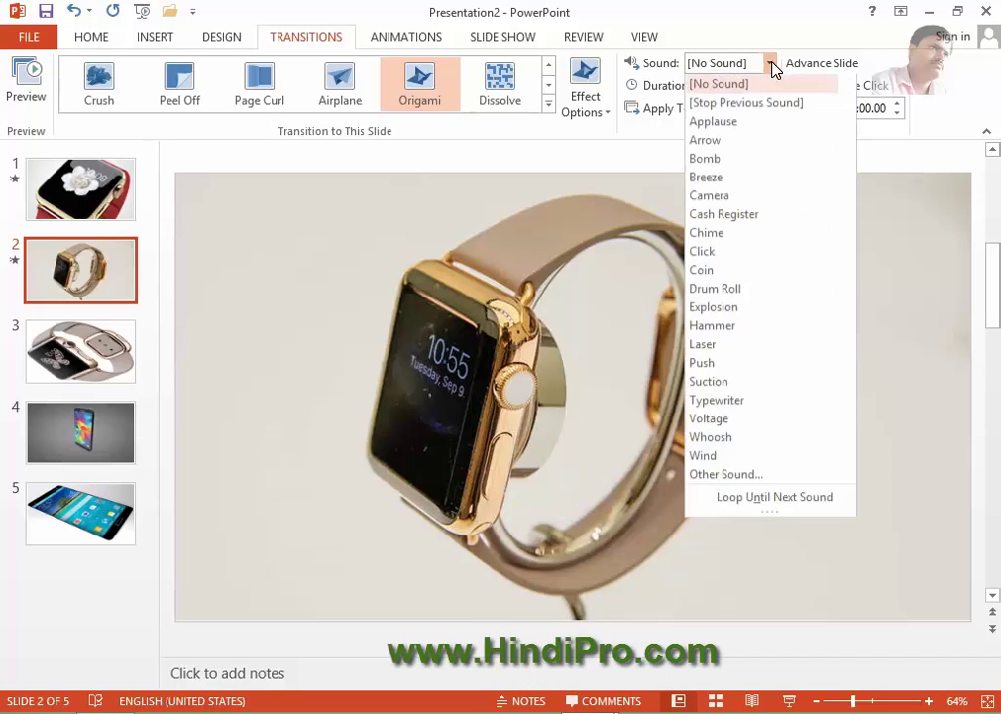
pyautogui.click(706, 272)
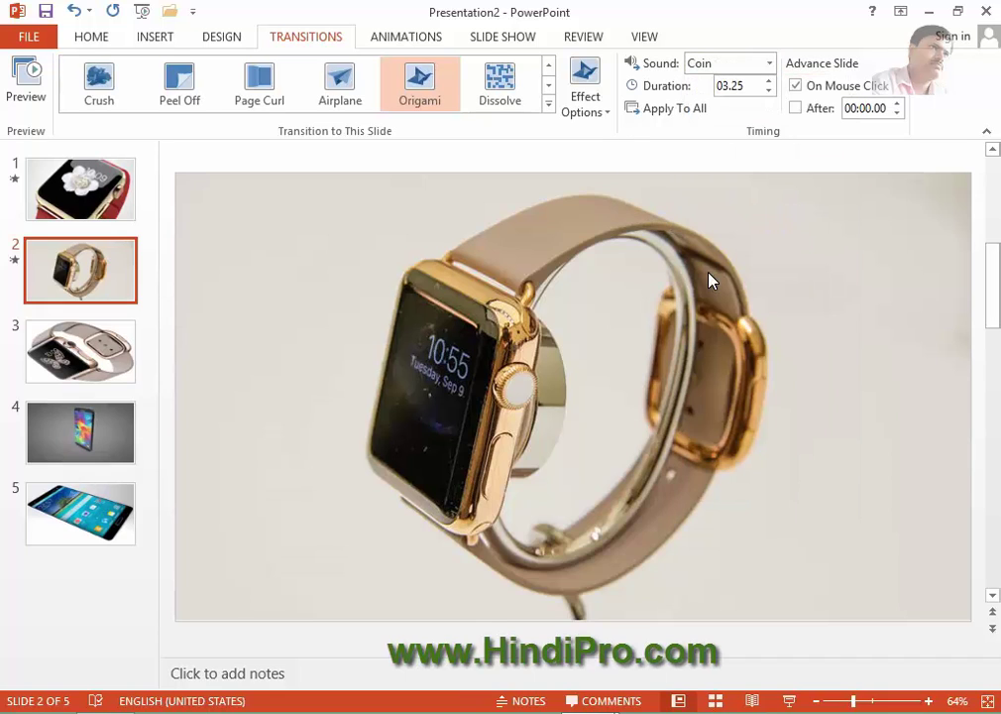
# Set slide 2's transition duration to 03.00 and make it advance automatically after 00:04.00 instead of on mouse click
pyautogui.click(693, 277)
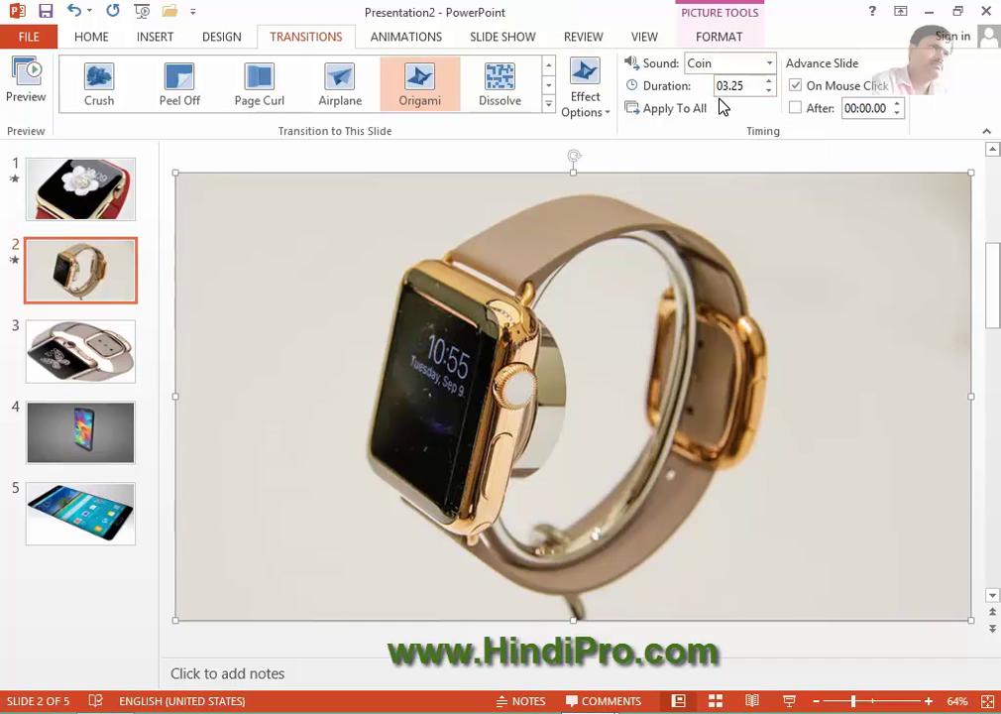
pyautogui.click(768, 91)
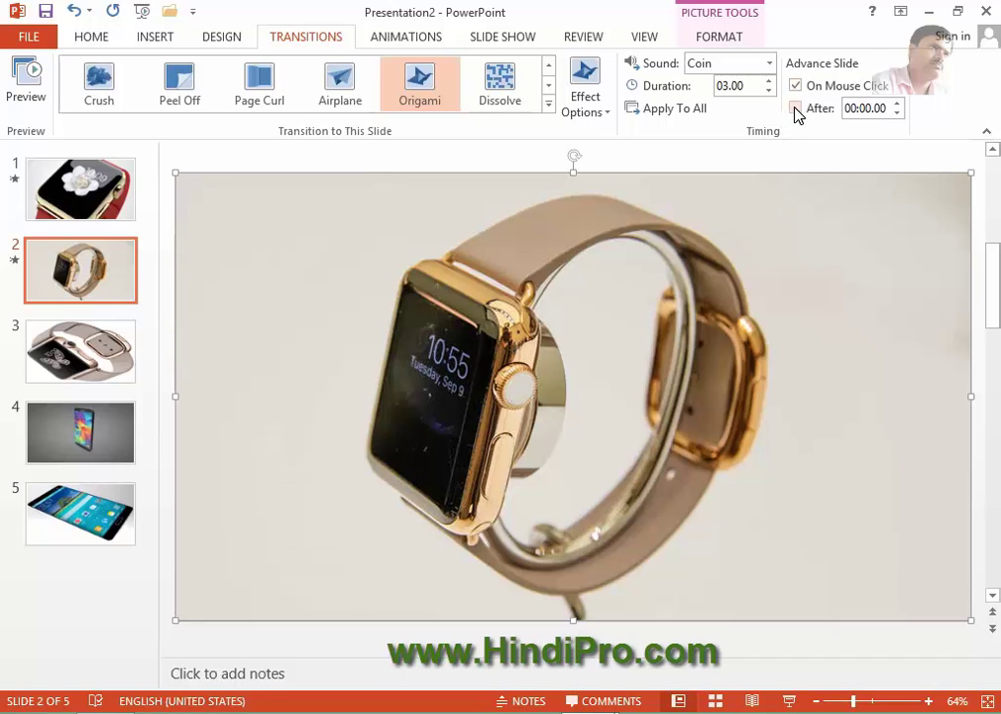
pyautogui.click(796, 108)
pyautogui.click(797, 86)
pyautogui.click(898, 103)
pyautogui.click(898, 103)
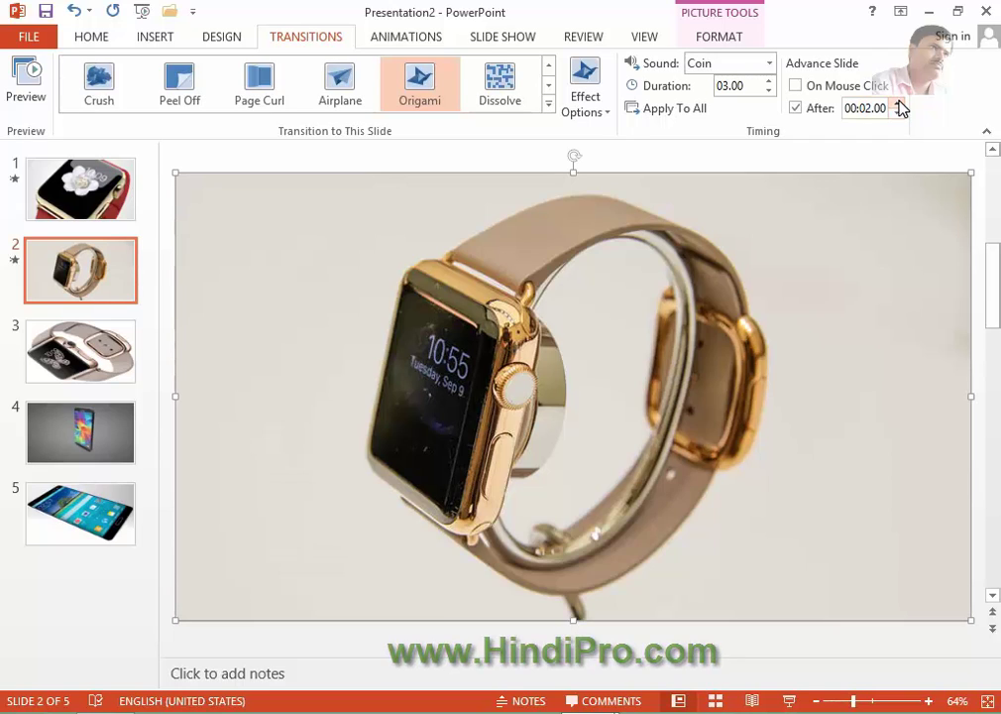
pyautogui.click(898, 103)
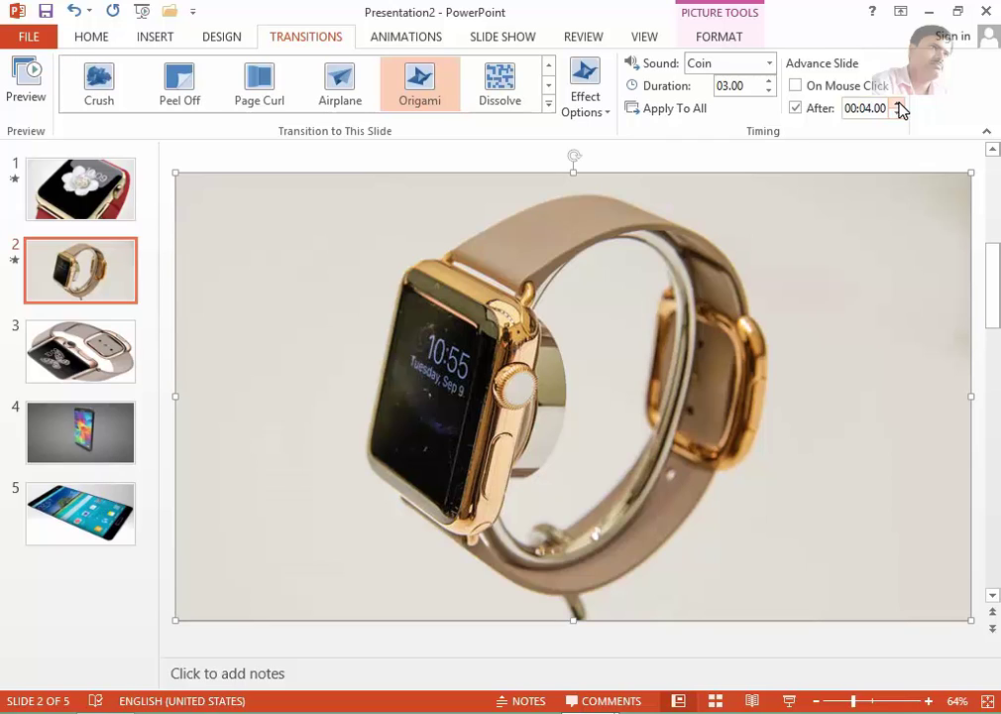
# Apply the Airplane transition to slide 3
pyautogui.click(103, 353)
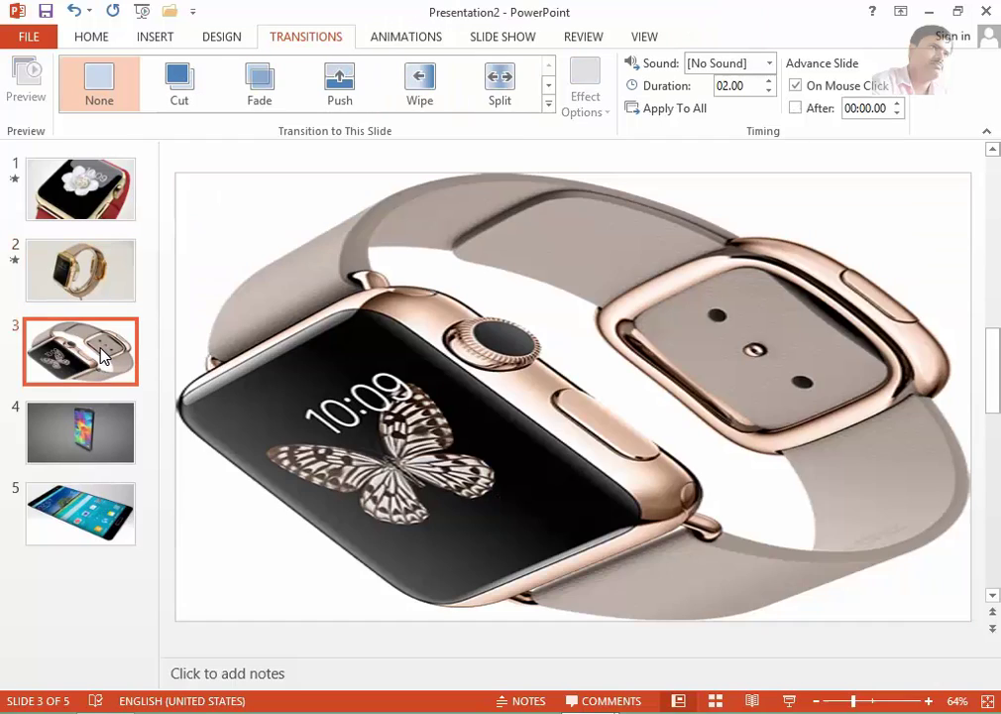
pyautogui.click(548, 105)
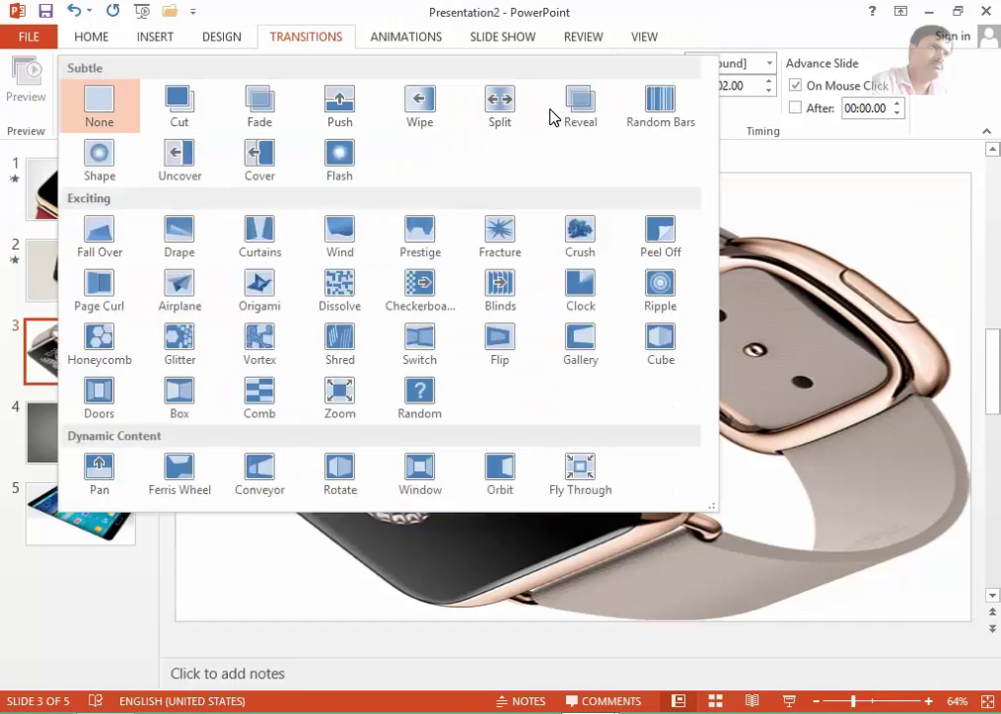
pyautogui.click(185, 291)
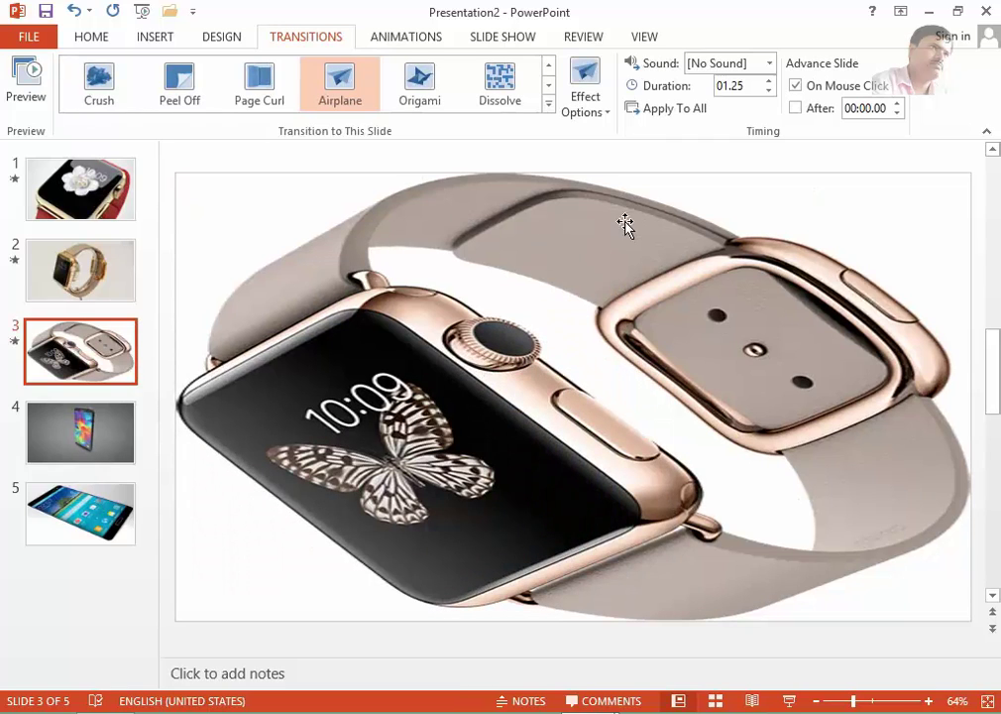
# Set slide 3's transition duration to 02.00 and make it advance automatically after 00:02.00 instead of on mouse click
pyautogui.click(769, 91)
pyautogui.click(769, 82)
pyautogui.click(771, 83)
pyautogui.click(770, 84)
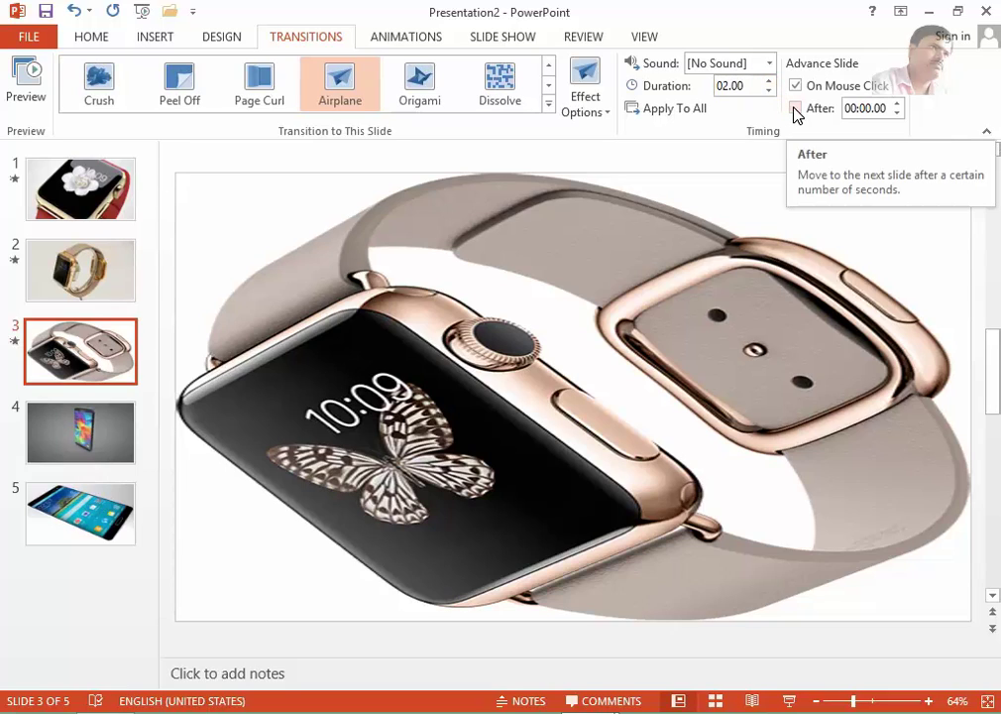
pyautogui.click(796, 109)
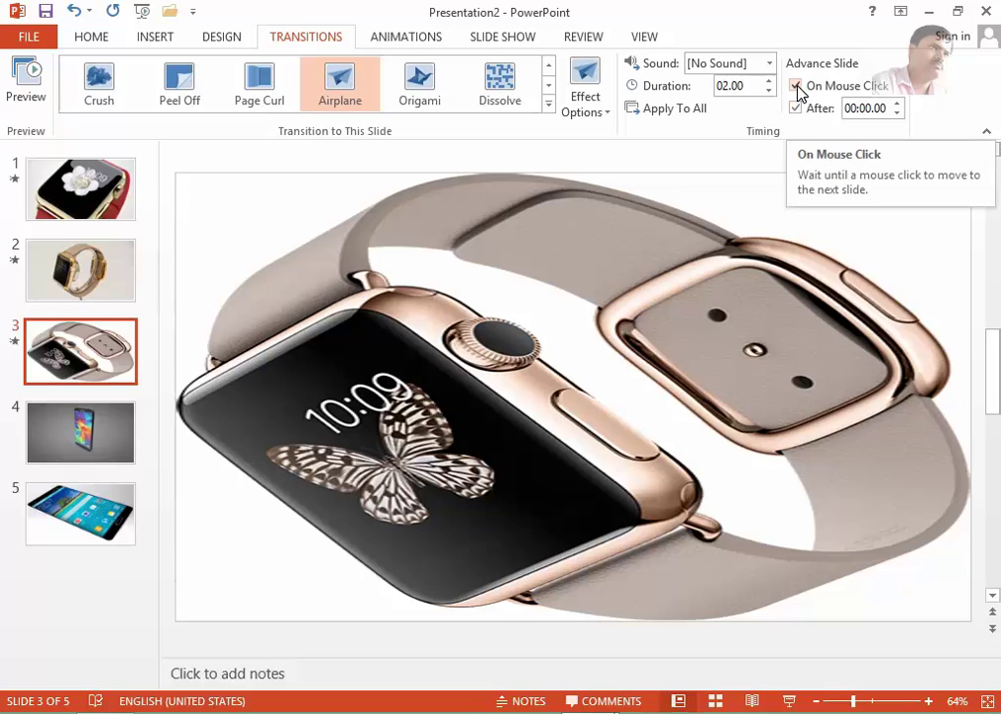
pyautogui.click(795, 478)
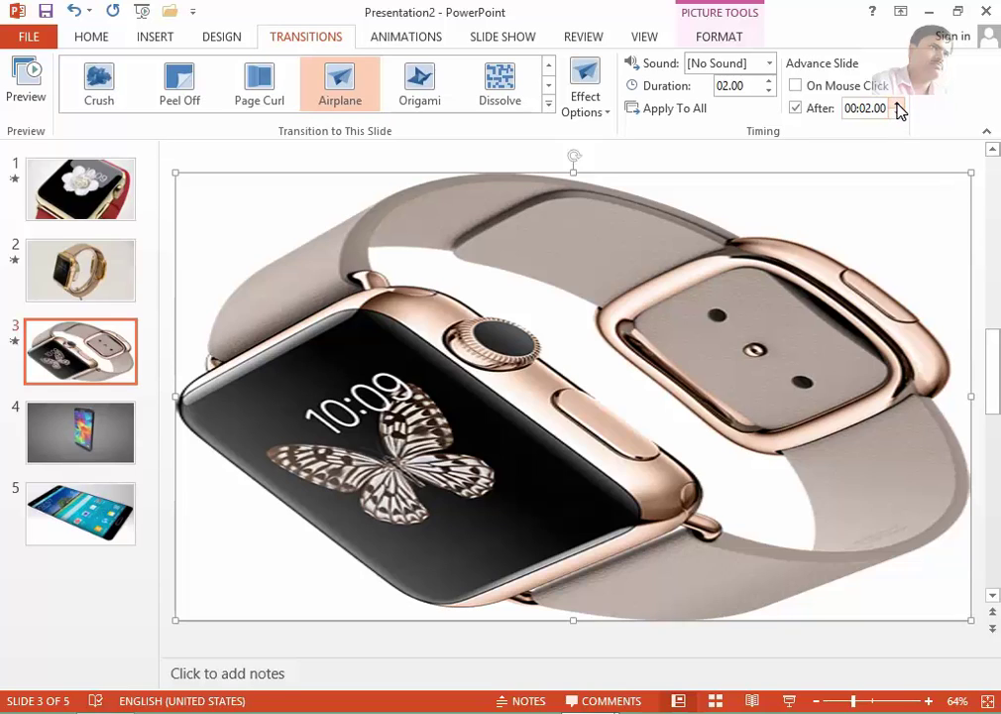
# Apply the Origami transition to slide 4 with the Laser sound
pyautogui.click(83, 449)
pyautogui.click(549, 105)
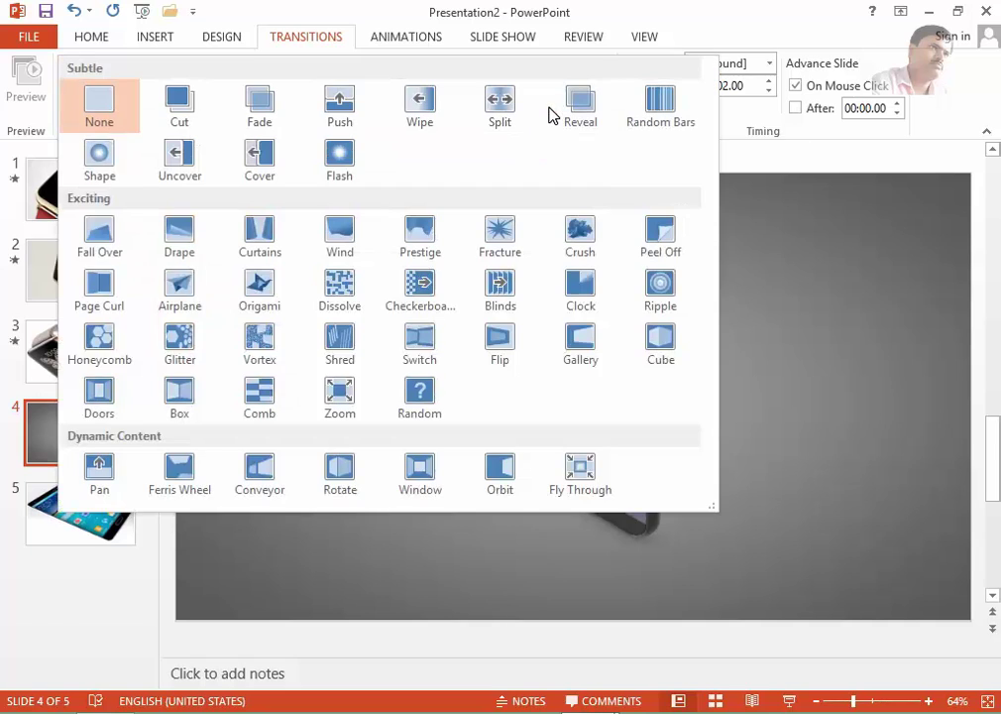
pyautogui.click(259, 290)
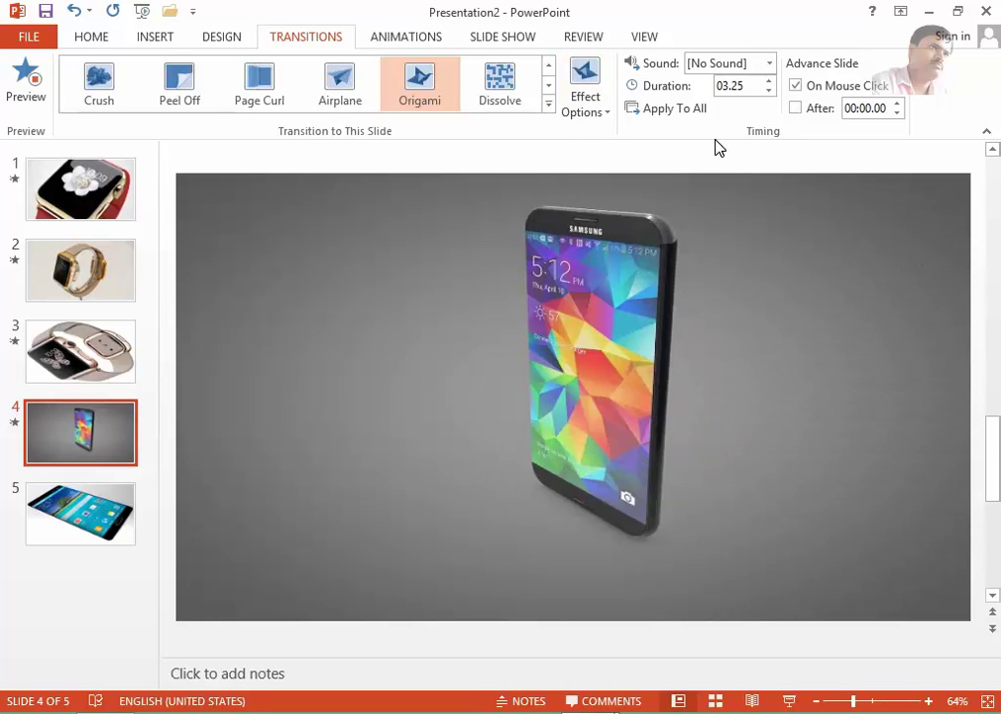
pyautogui.click(770, 65)
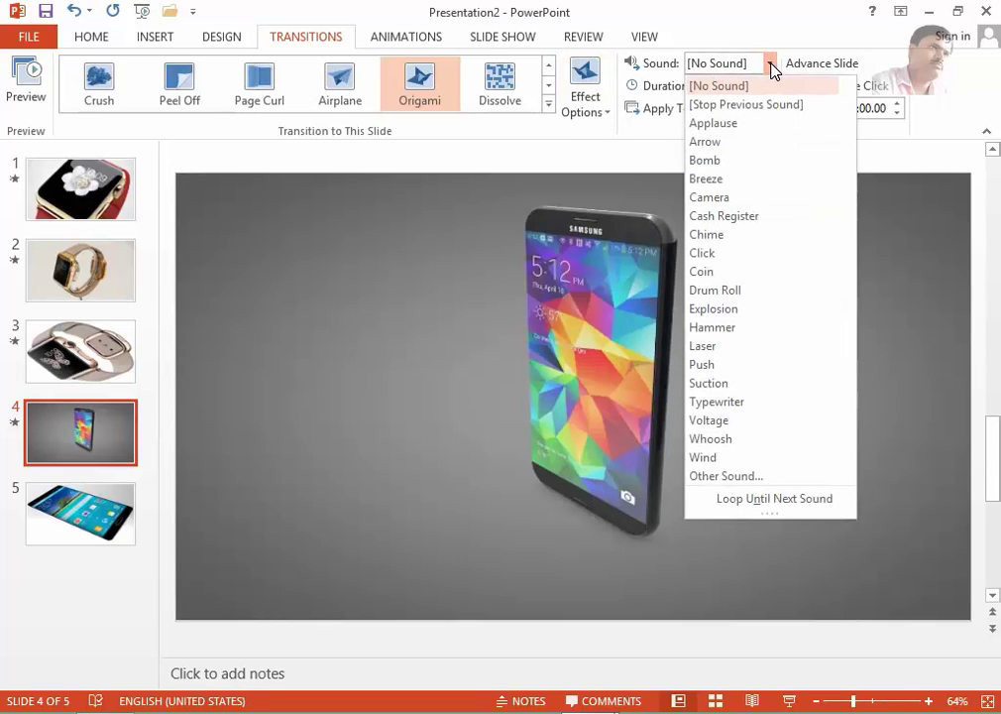
pyautogui.click(712, 347)
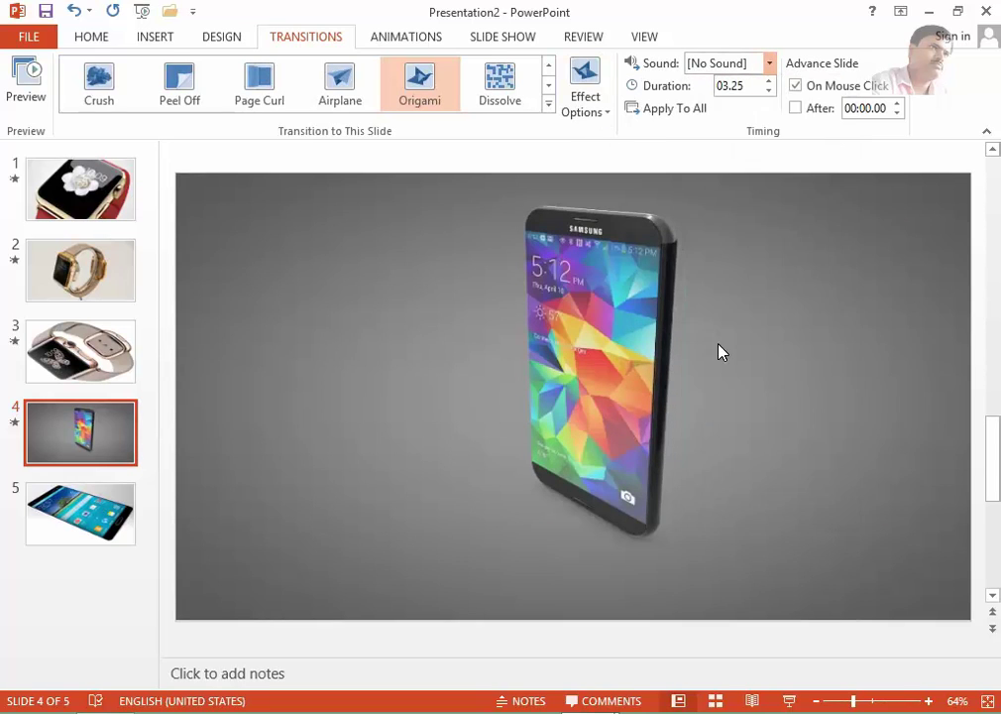
# Set slide 4's transition duration to 03.00 and switch its advance from On Mouse Click to an automatic After time
pyautogui.click(767, 81)
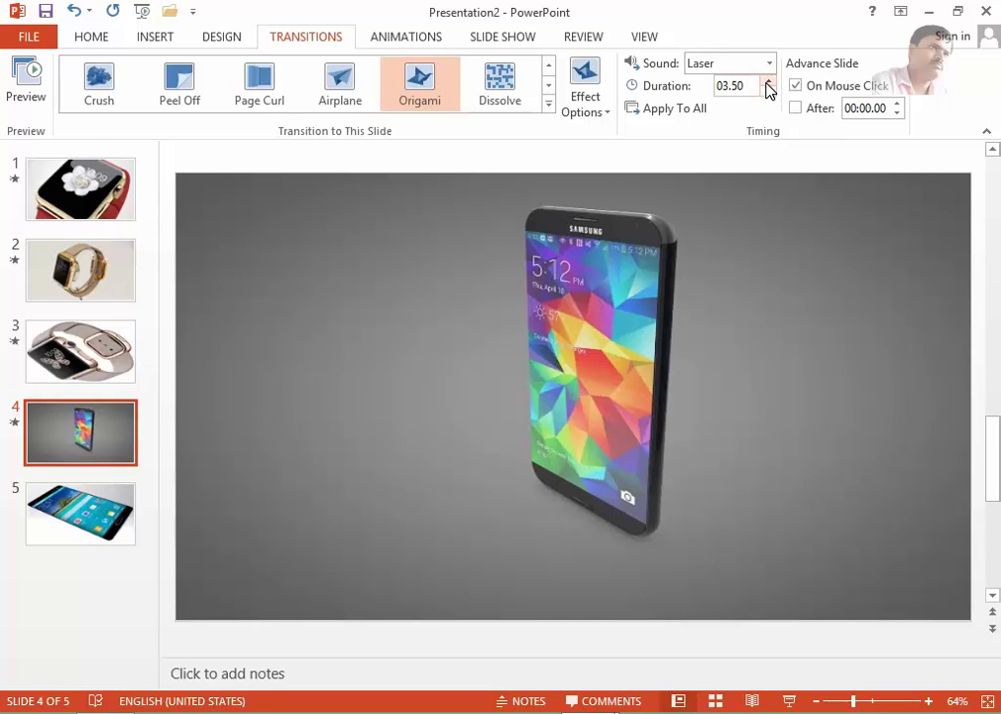
pyautogui.click(769, 90)
pyautogui.click(768, 81)
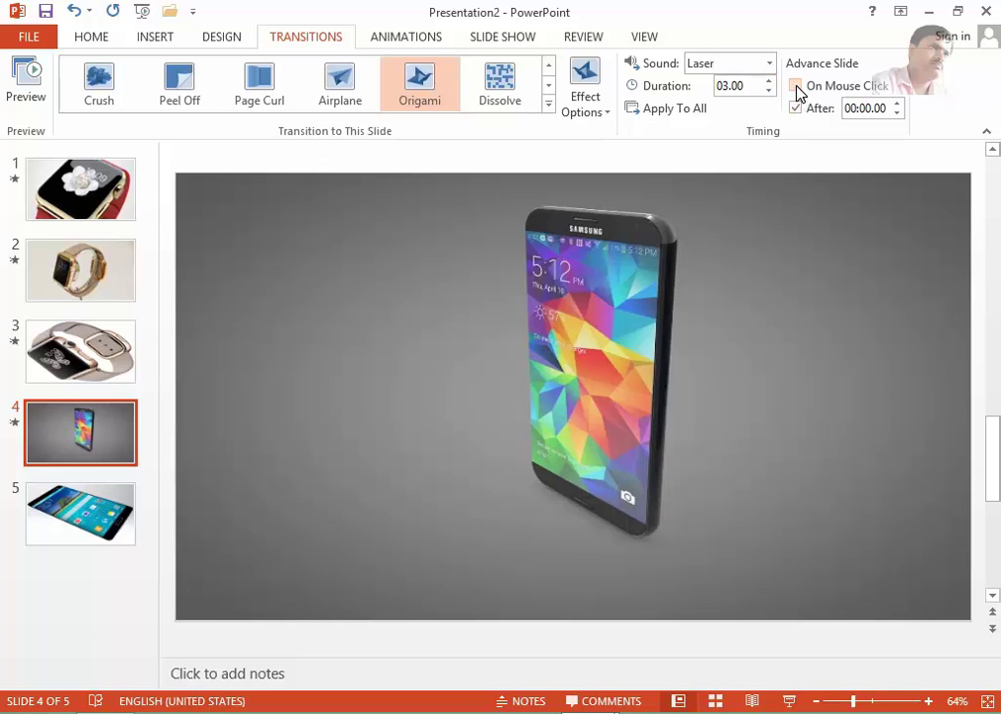
pyautogui.click(796, 87)
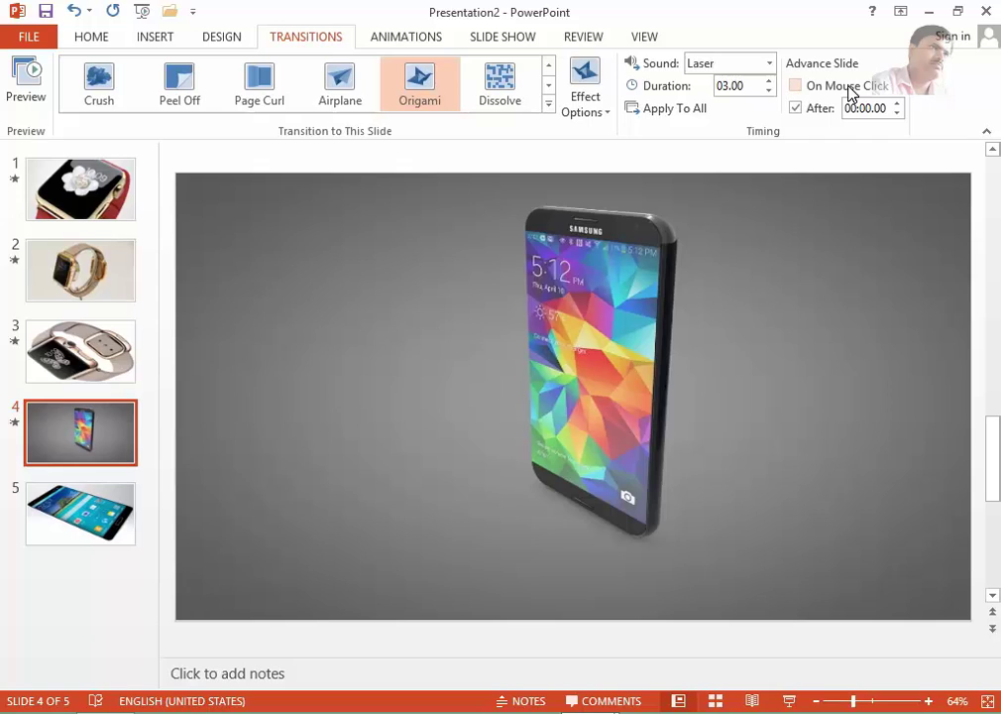
pyautogui.click(898, 104)
# Apply the Vortex transition to slide 5 with the Voltage sound
pyautogui.click(69, 530)
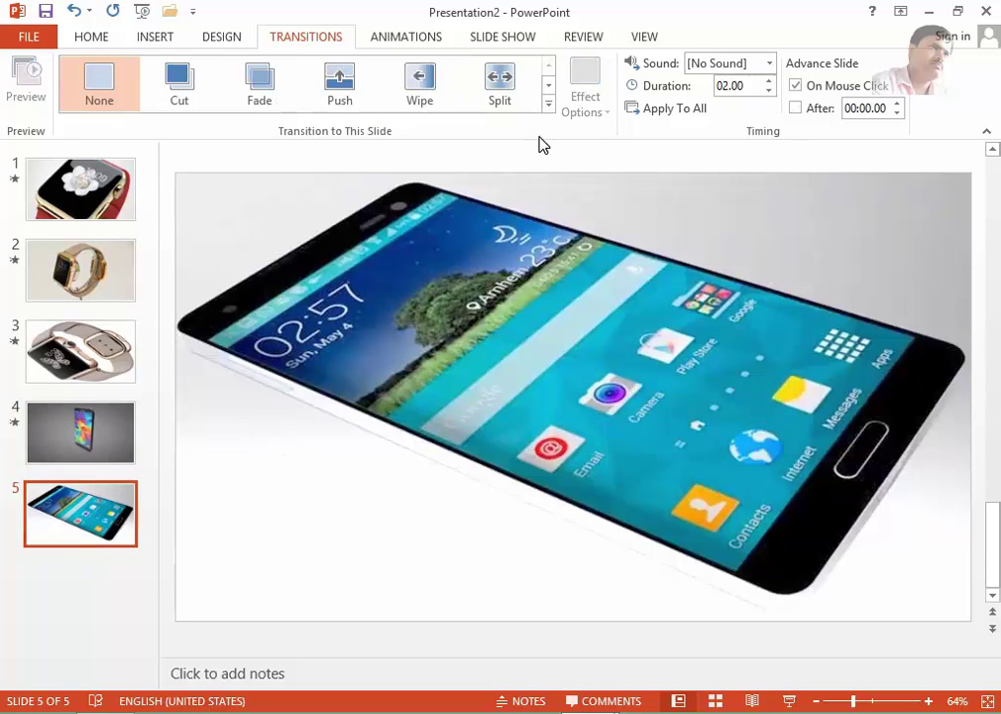
pyautogui.click(548, 103)
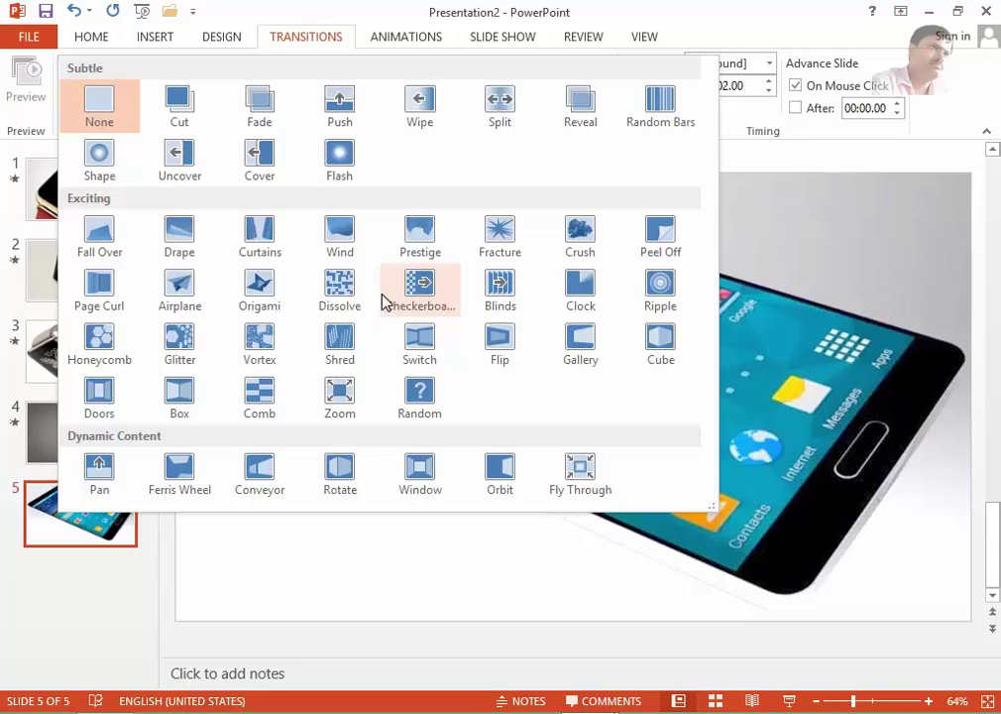
pyautogui.click(259, 352)
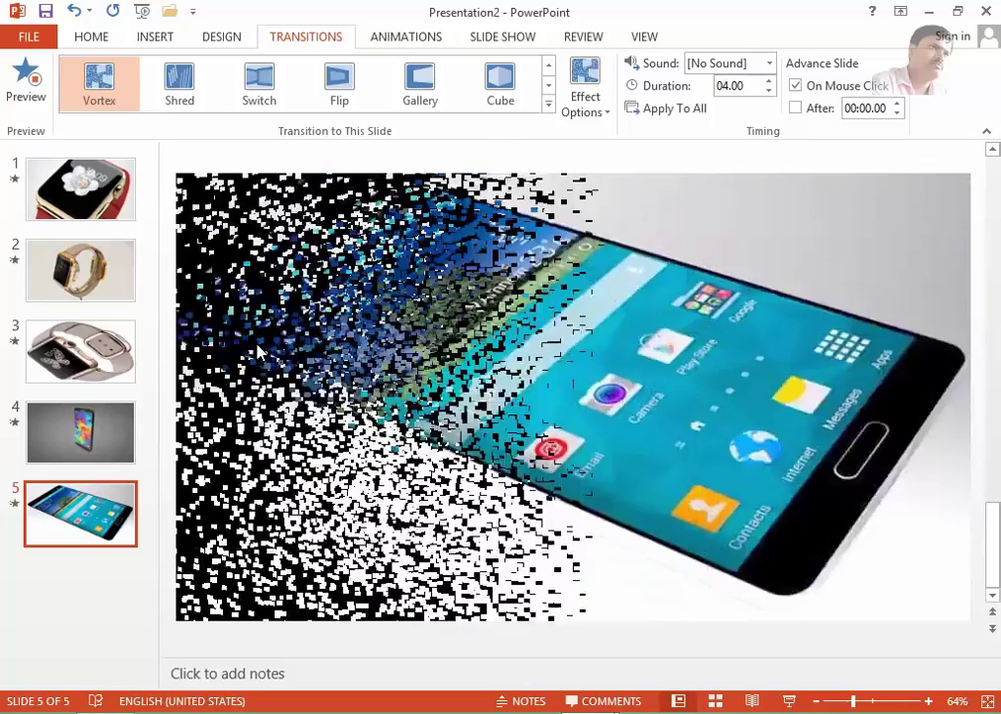
pyautogui.click(771, 65)
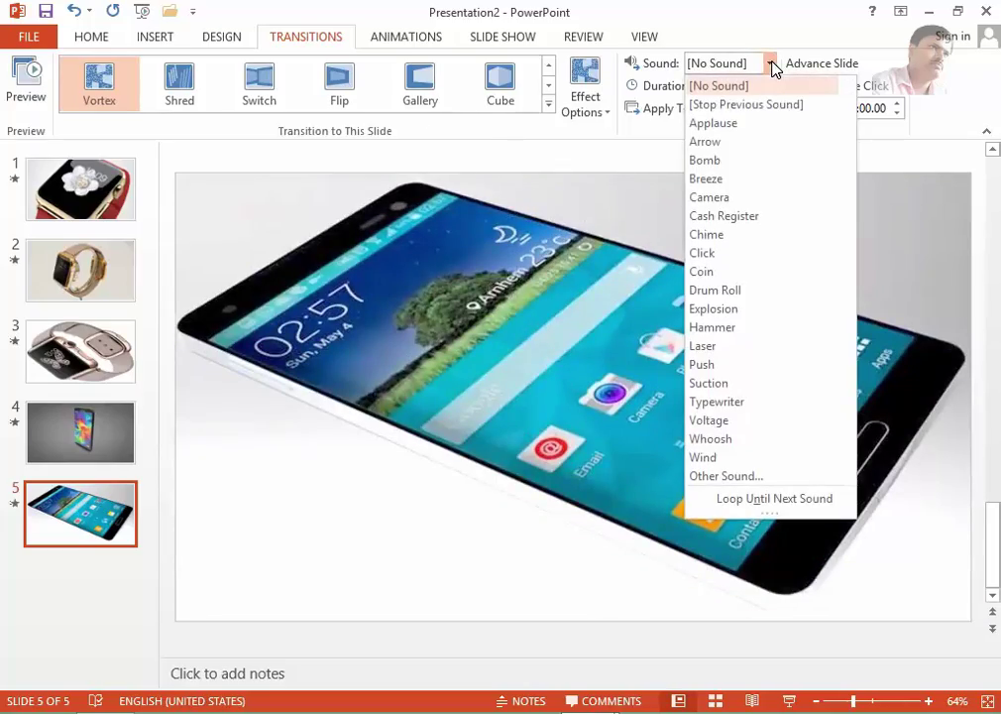
pyautogui.click(722, 420)
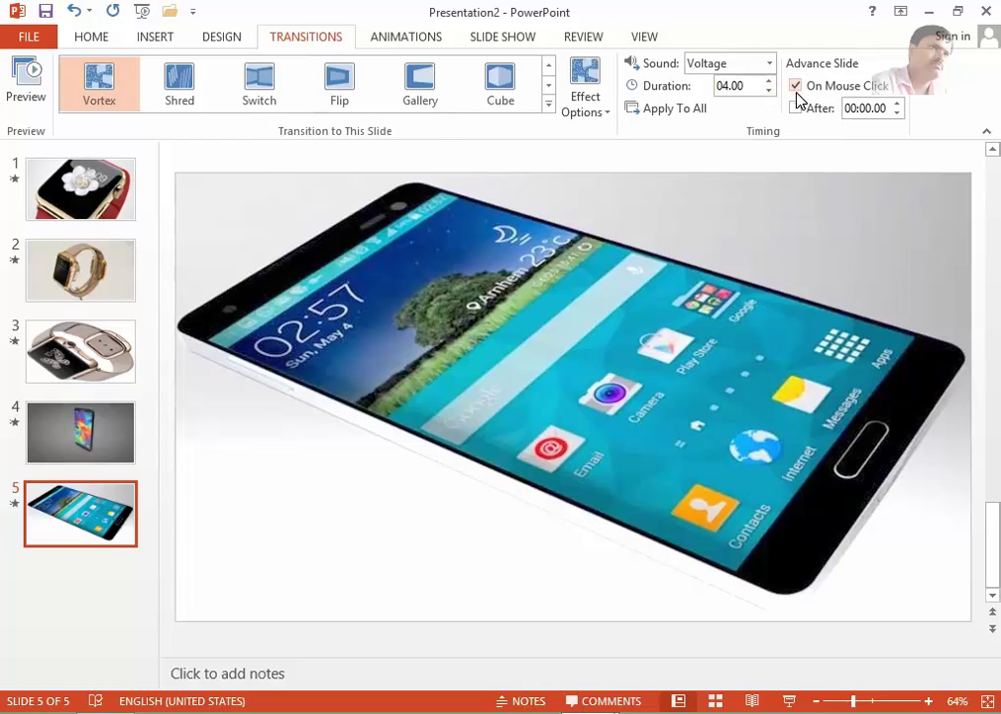
# Turn off On Mouse Click advance for slide 5 and make it advance automatically after 00:02.00
pyautogui.click(796, 108)
pyautogui.click(796, 86)
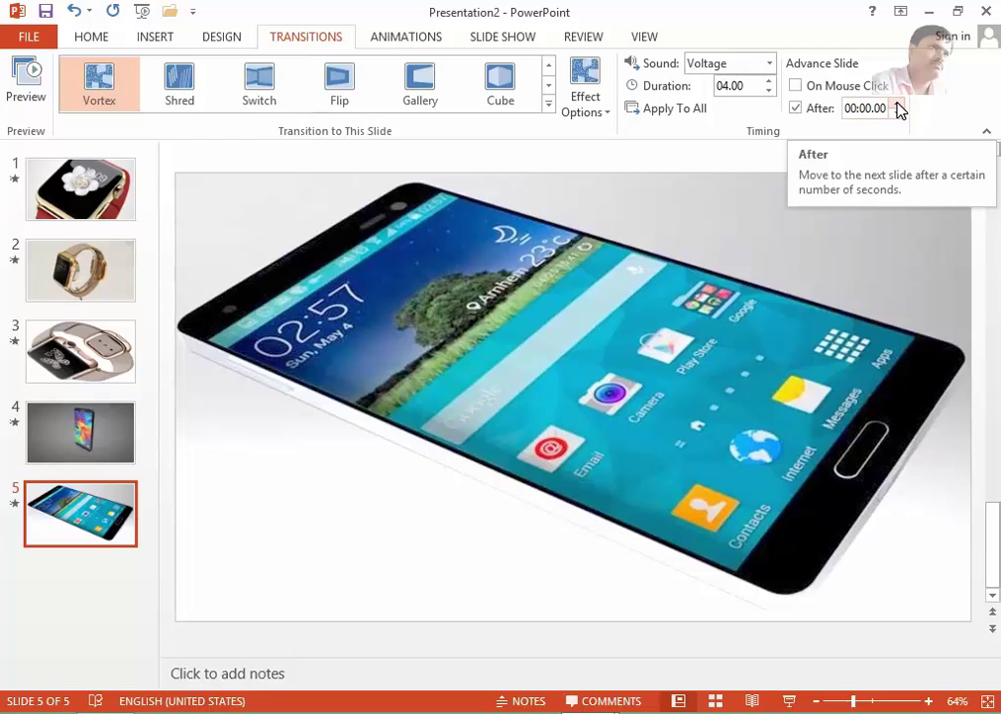
pyautogui.click(898, 104)
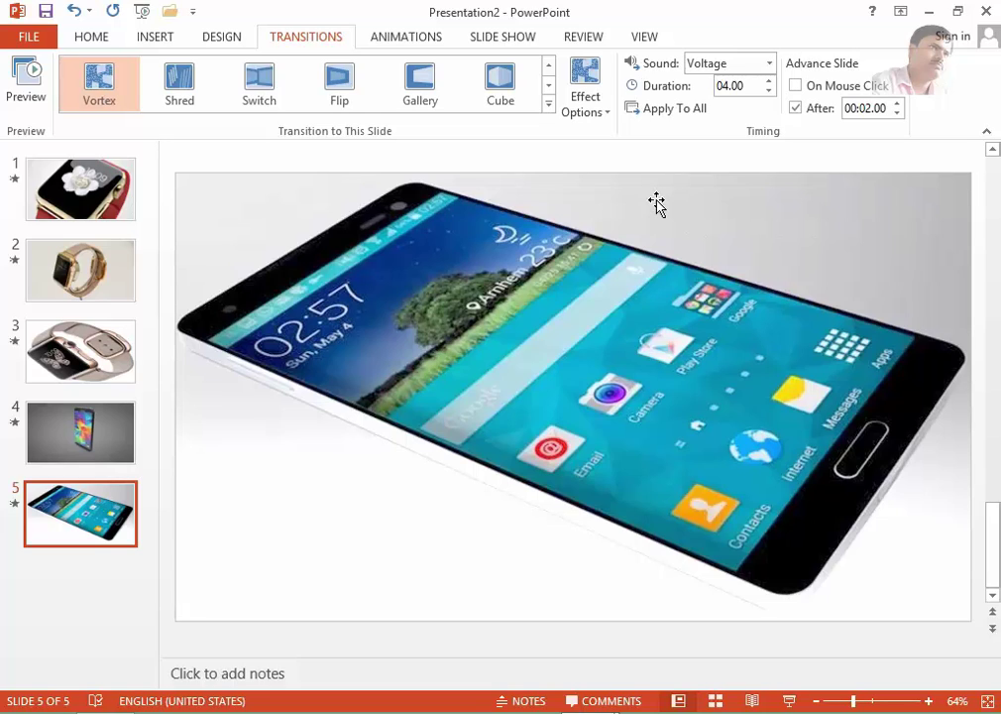
# Play the slide show from the first slide through slide 5 to check the transitions, and exit it
pyautogui.press('F5')
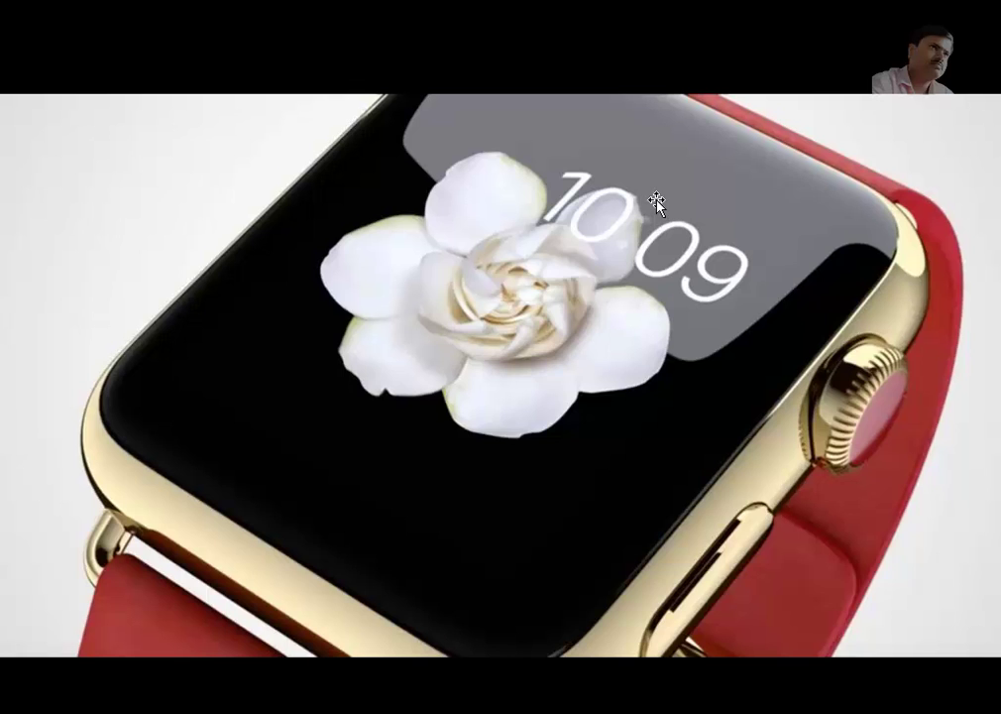
pyautogui.press('Right')
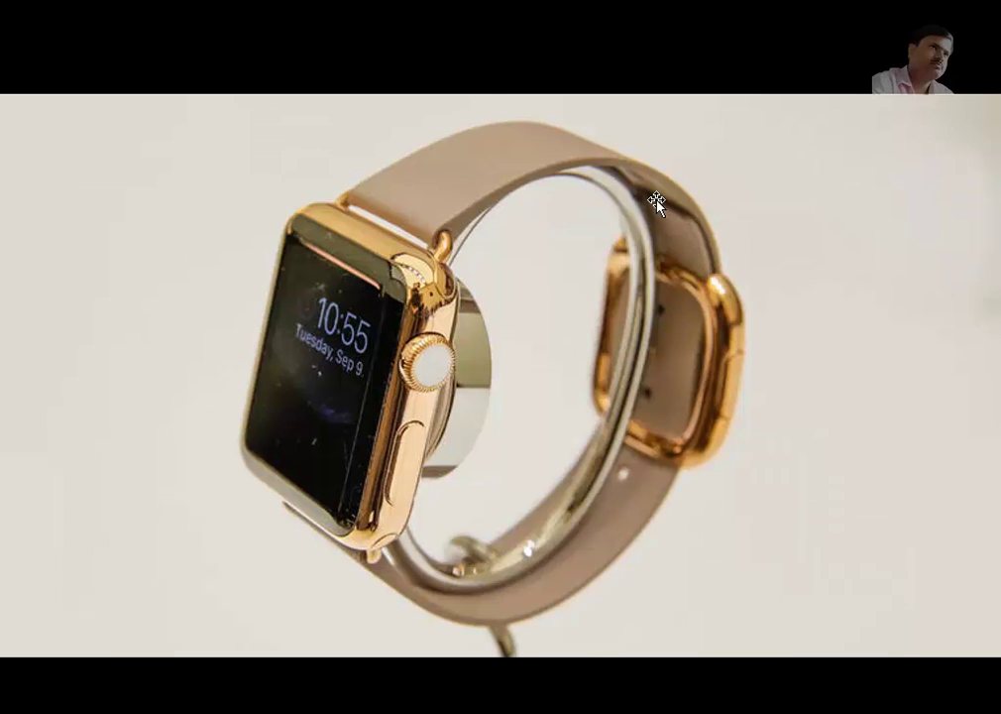
pyautogui.press('Right')
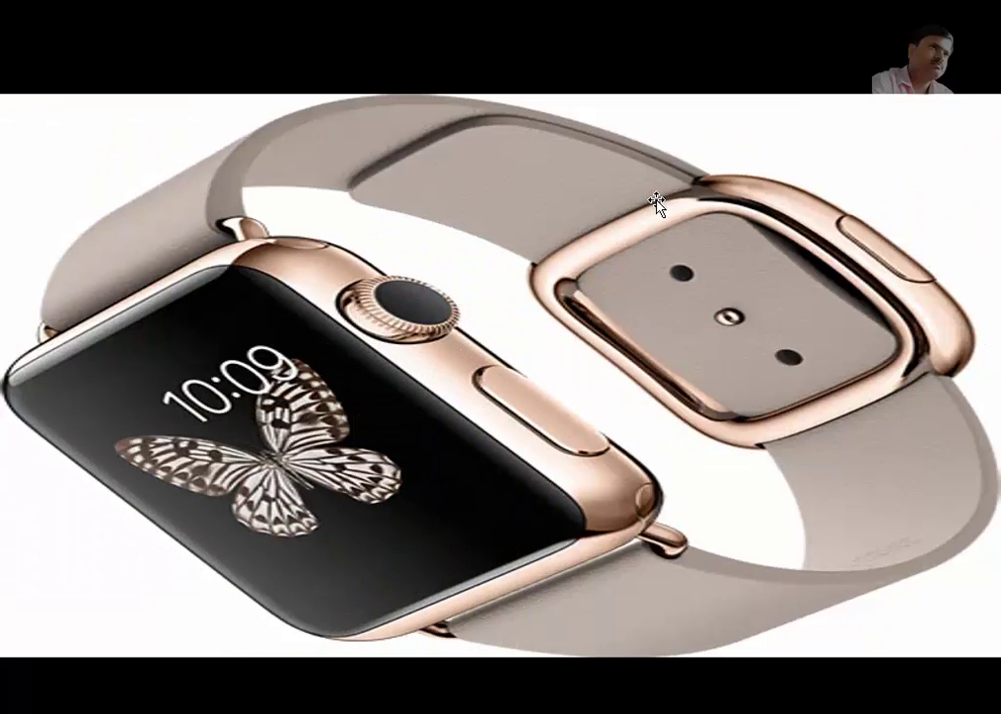
pyautogui.press('Right')
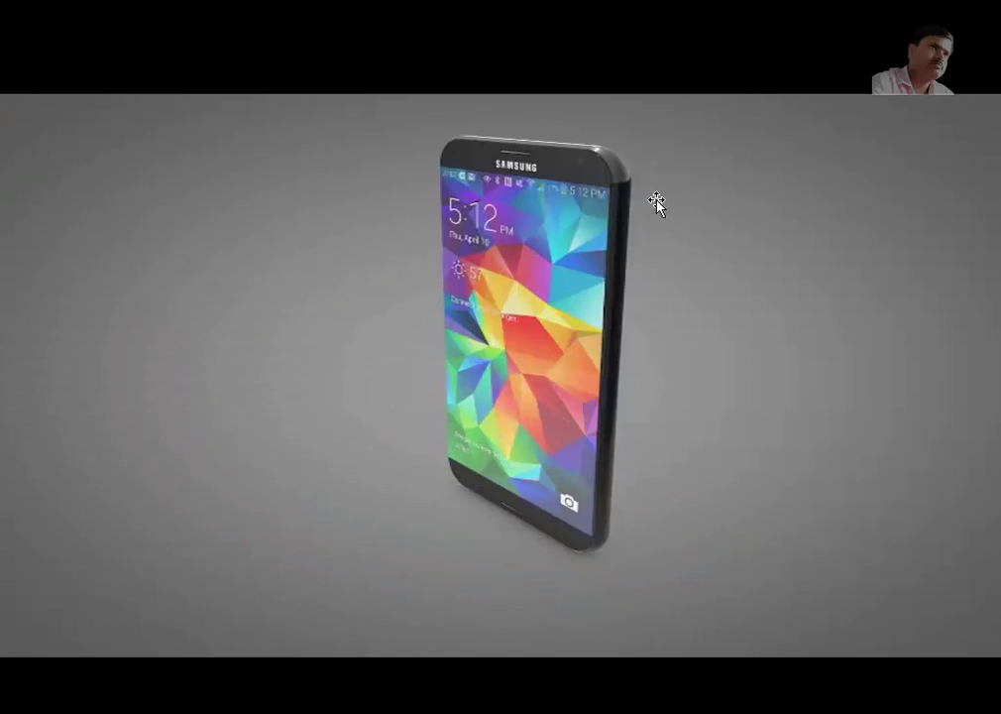
pyautogui.press('Right')
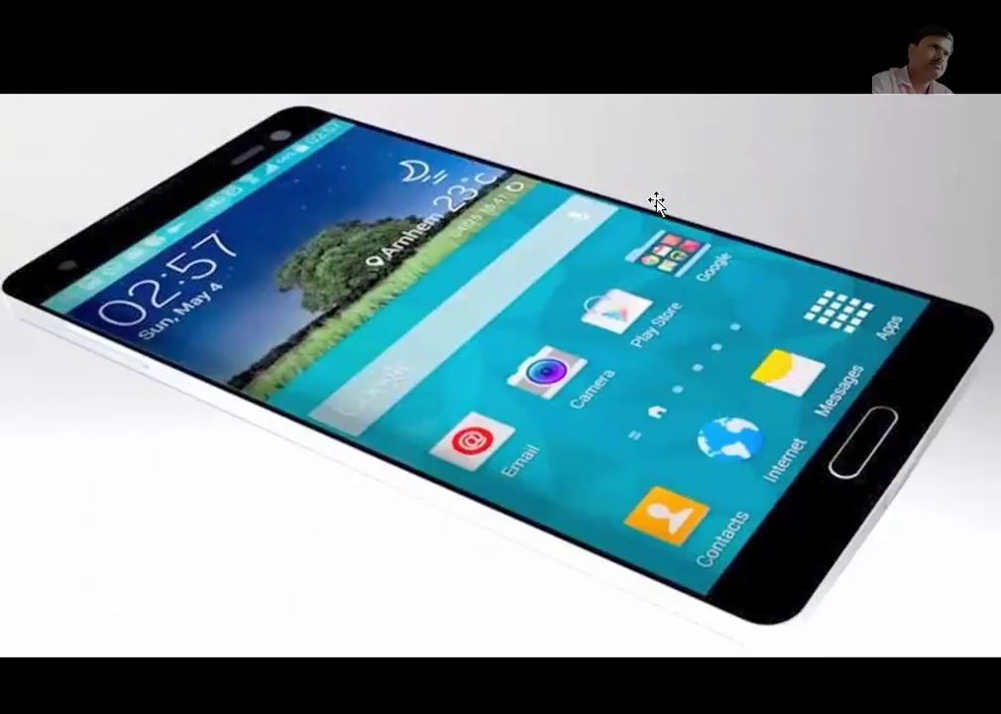
pyautogui.press('Escape')
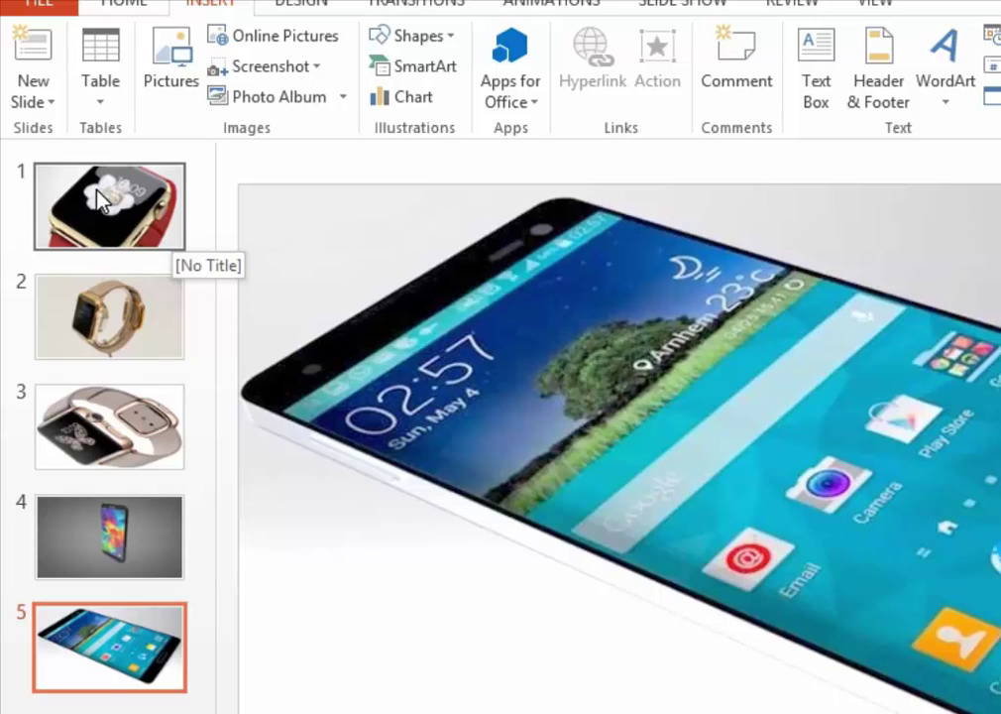
# Reorder the slides by moving the flower-face watch slide from first to third position and the last phone slide to the front
pyautogui.moveTo(98, 195); pyautogui.dragTo(89, 416)
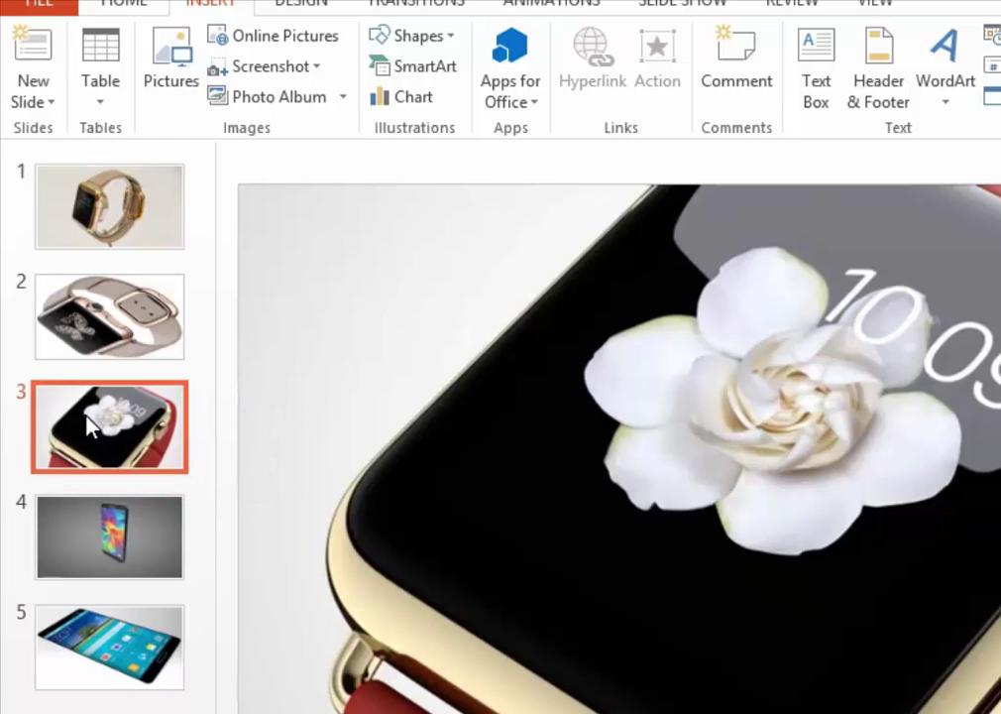
pyautogui.click(73, 646)
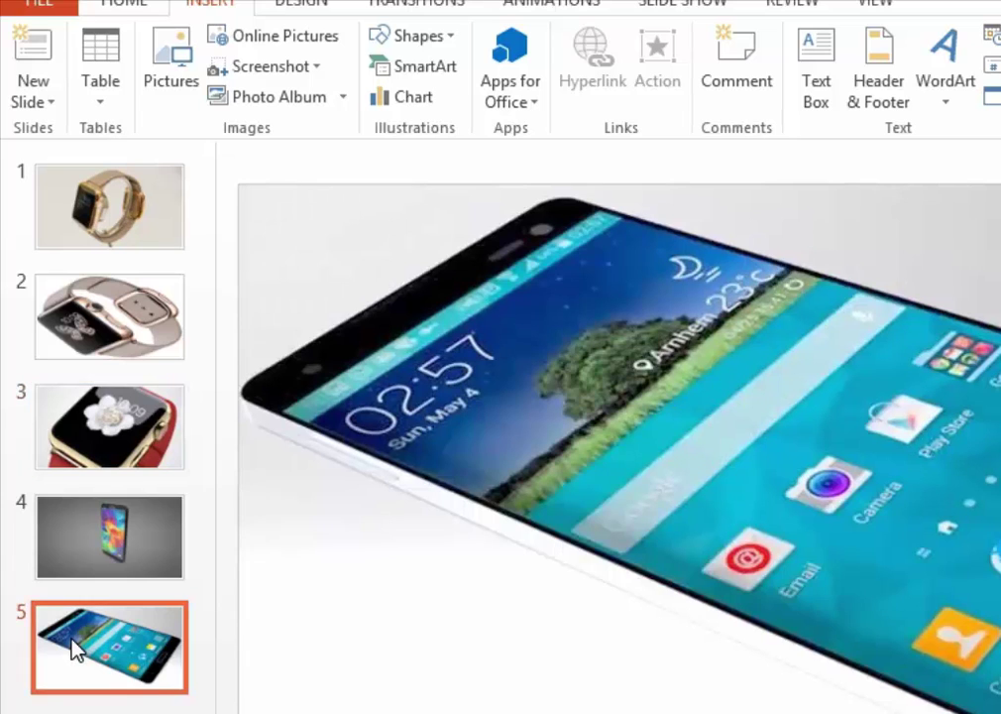
pyautogui.moveTo(73, 646); pyautogui.dragTo(63, 203)
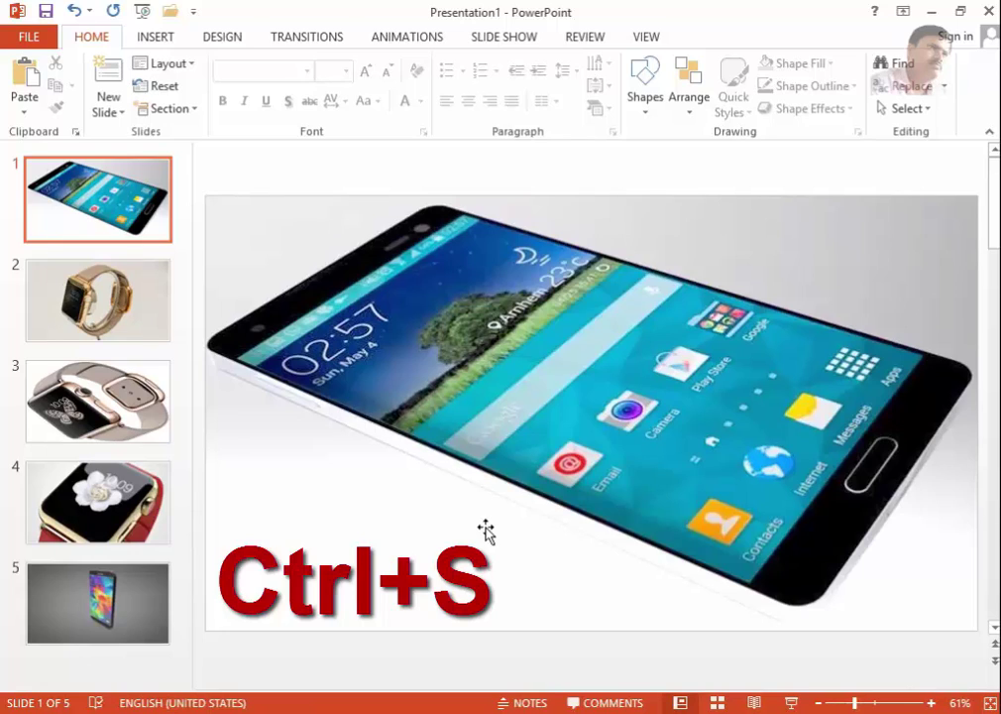
# Save the presentation as a PowerPoint Presentation named Photo Album in the Mobile & Watch folder of the Pictures library
pyautogui.hotkey('ctrl', 's')
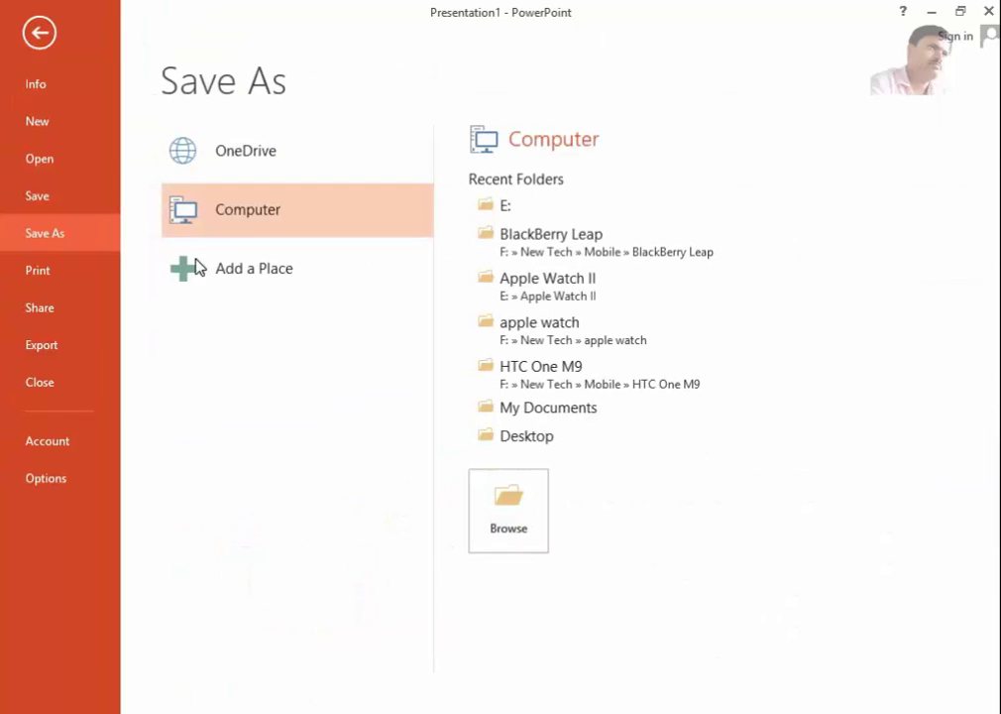
pyautogui.click(523, 537)
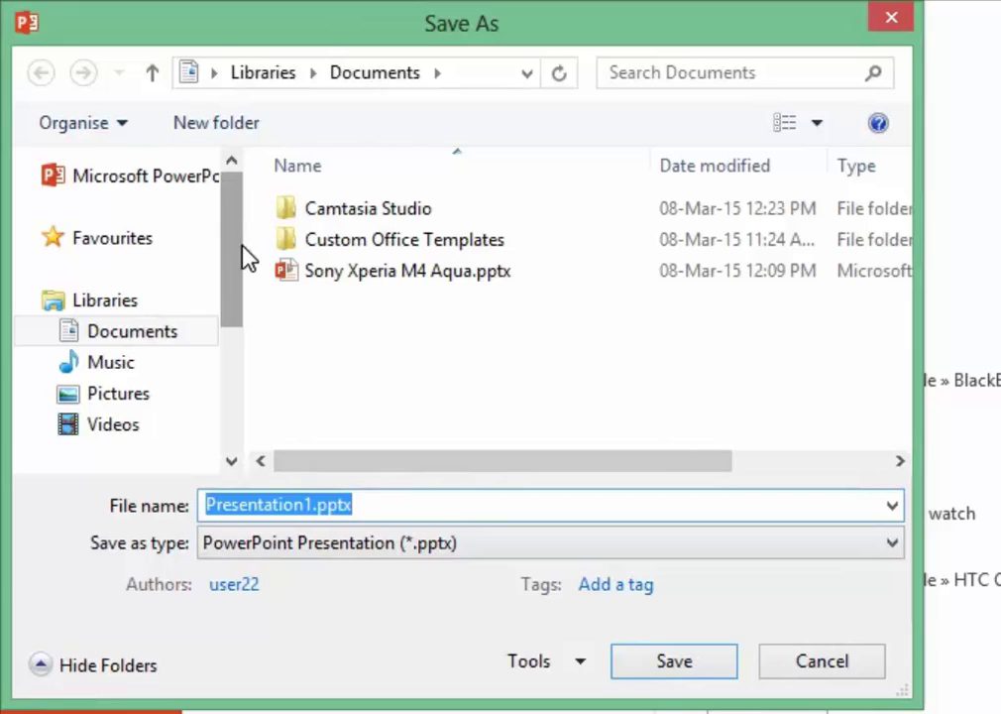
pyautogui.moveTo(240, 252); pyautogui.dragTo(232, 333)
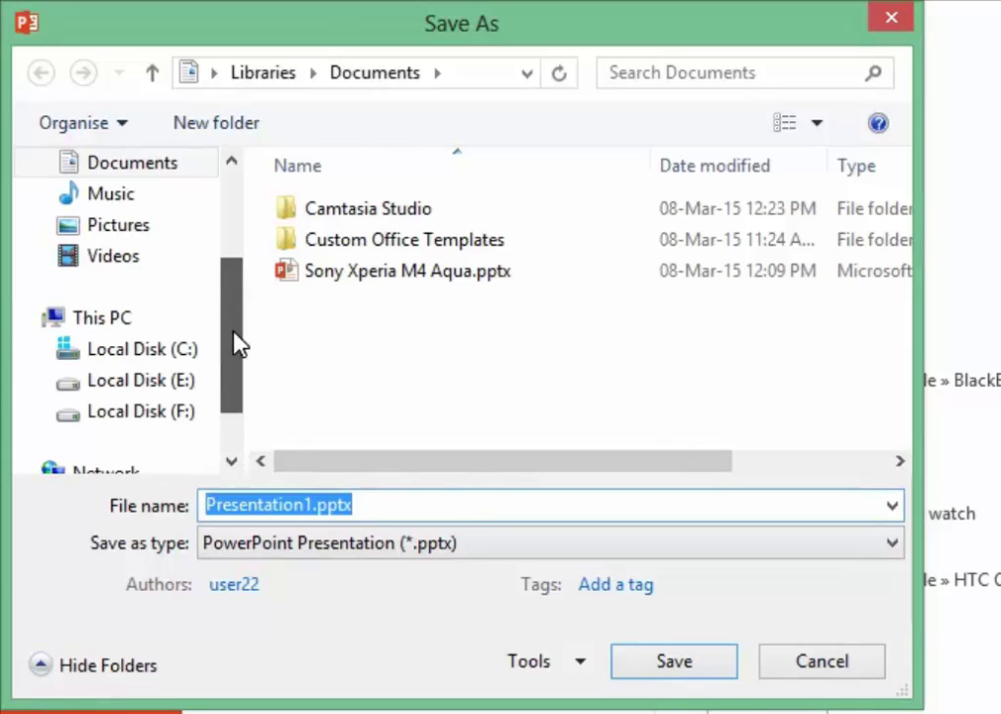
pyautogui.click(151, 230)
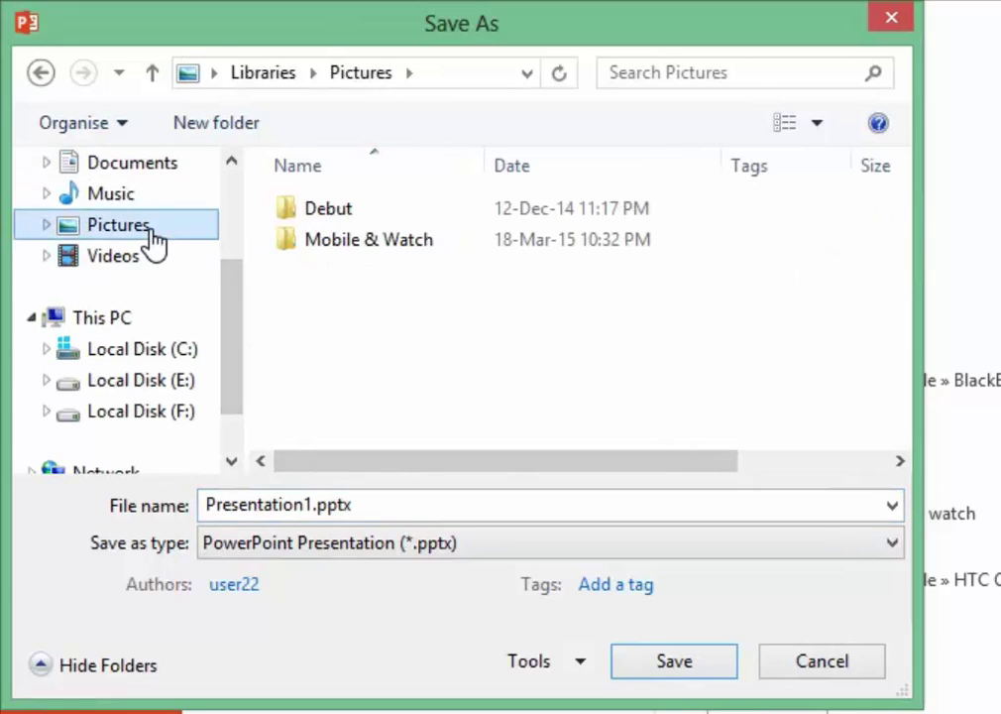
pyautogui.doubleClick(342, 259)
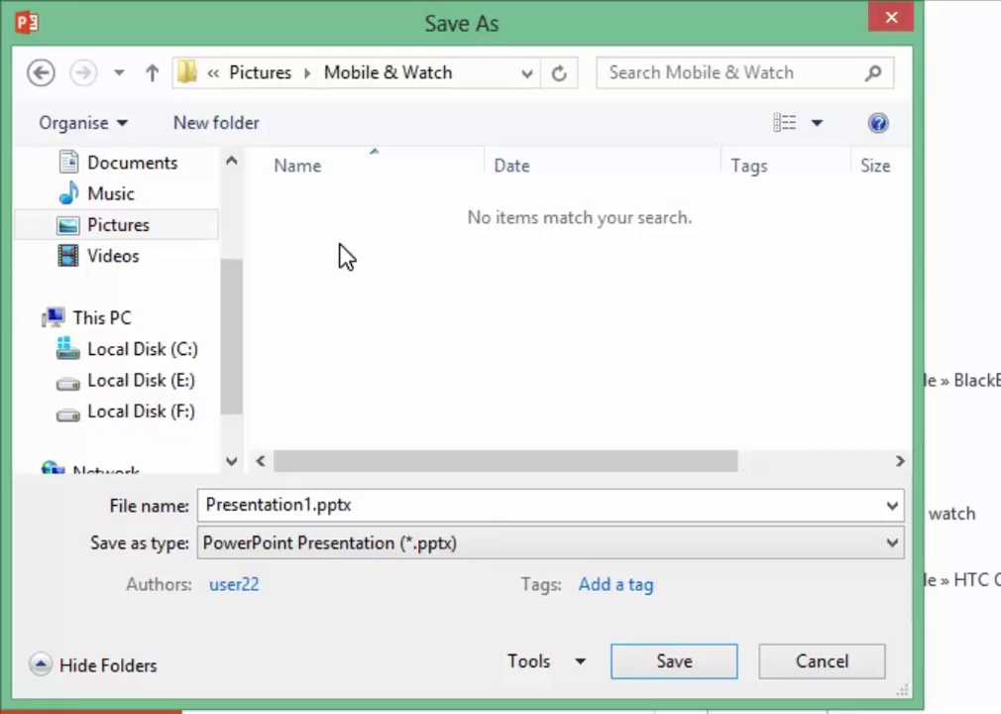
pyautogui.doubleClick(327, 504)
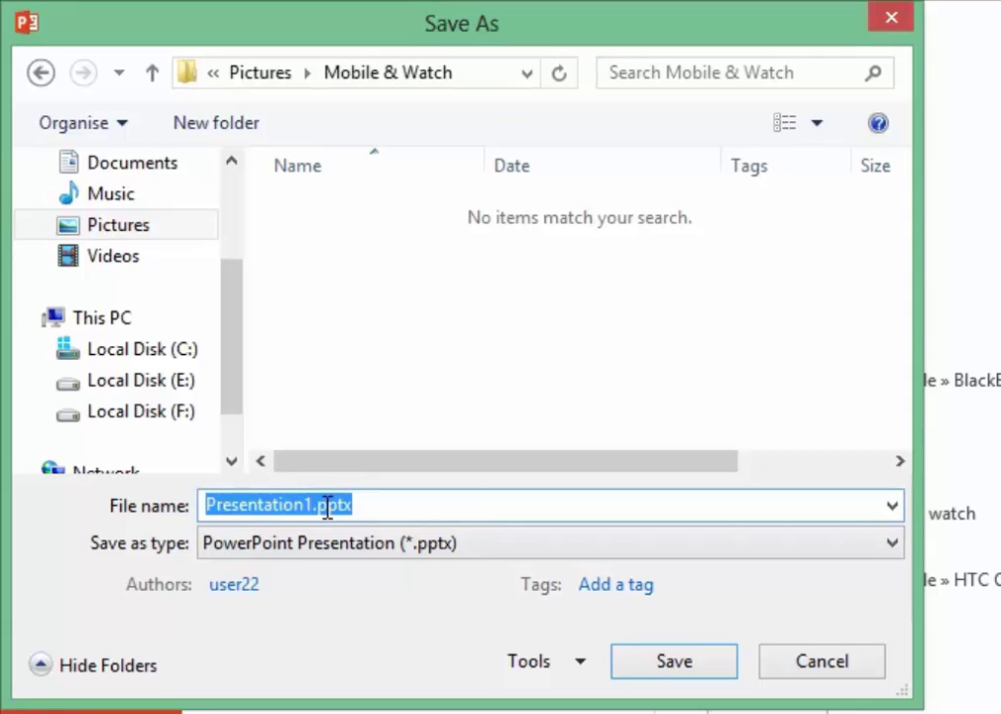
pyautogui.write('Photo Album')
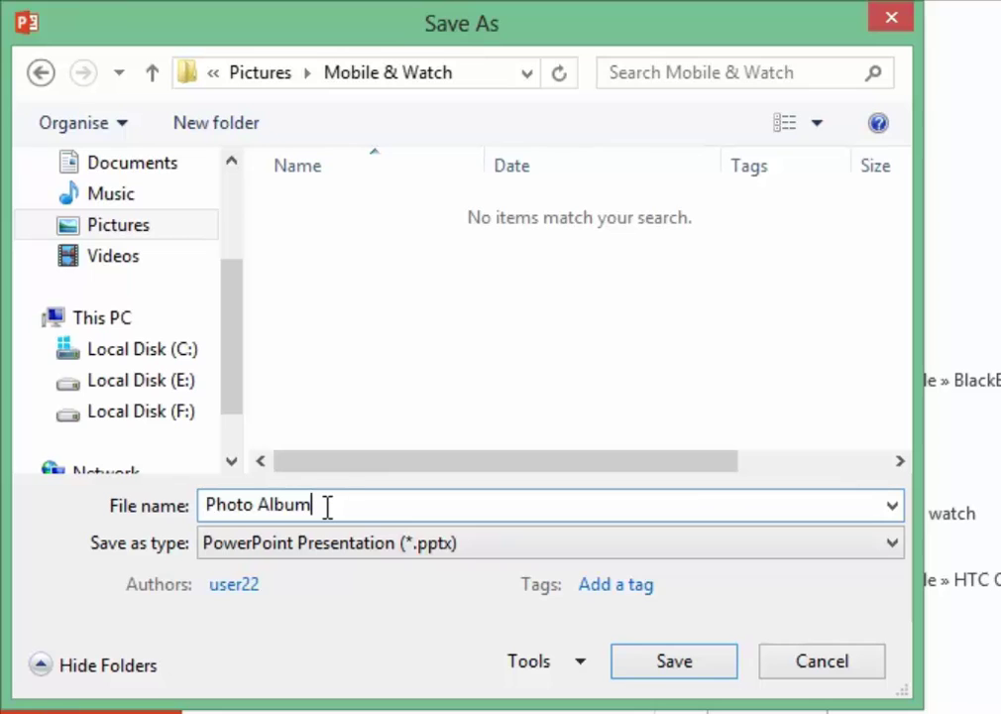
pyautogui.click(670, 666)
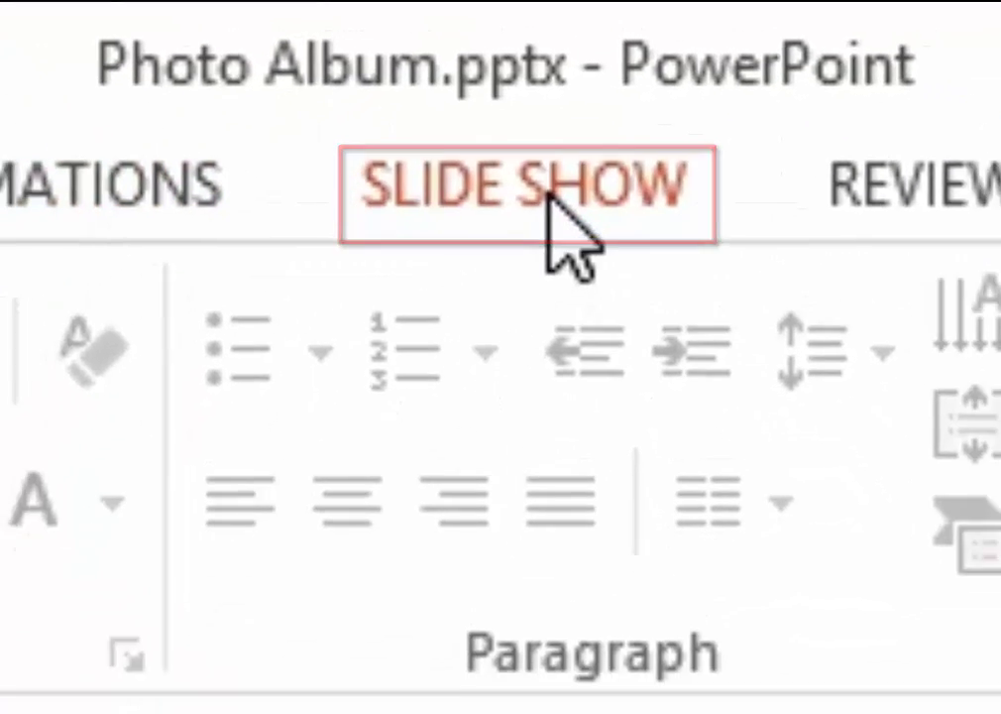
# Bring up the commands for starting the slide show
pyautogui.click(555, 215)
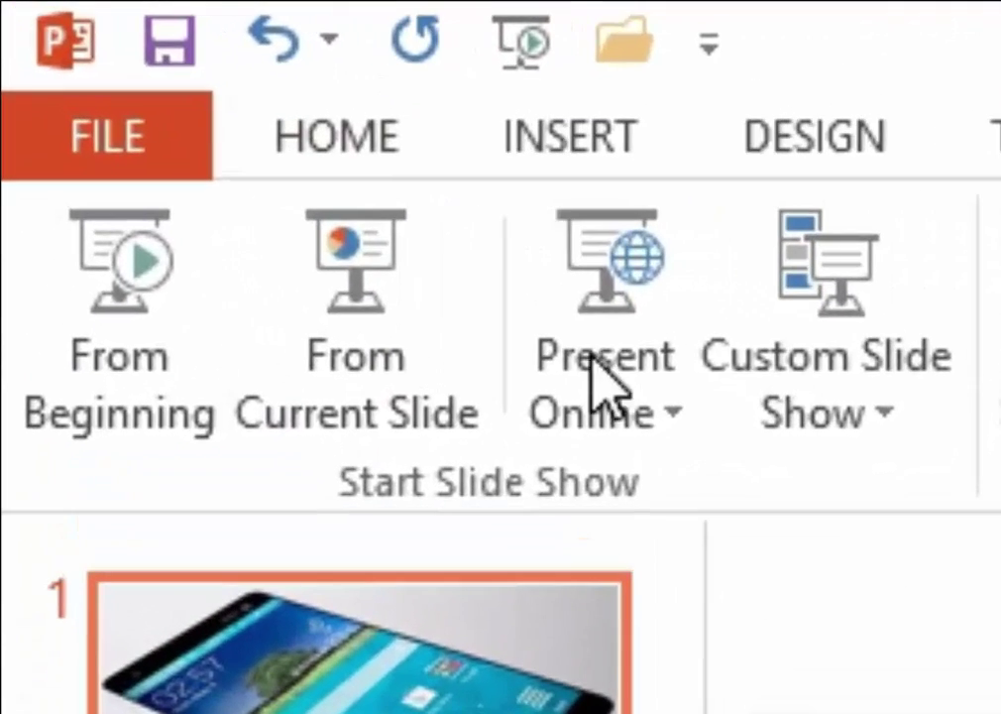